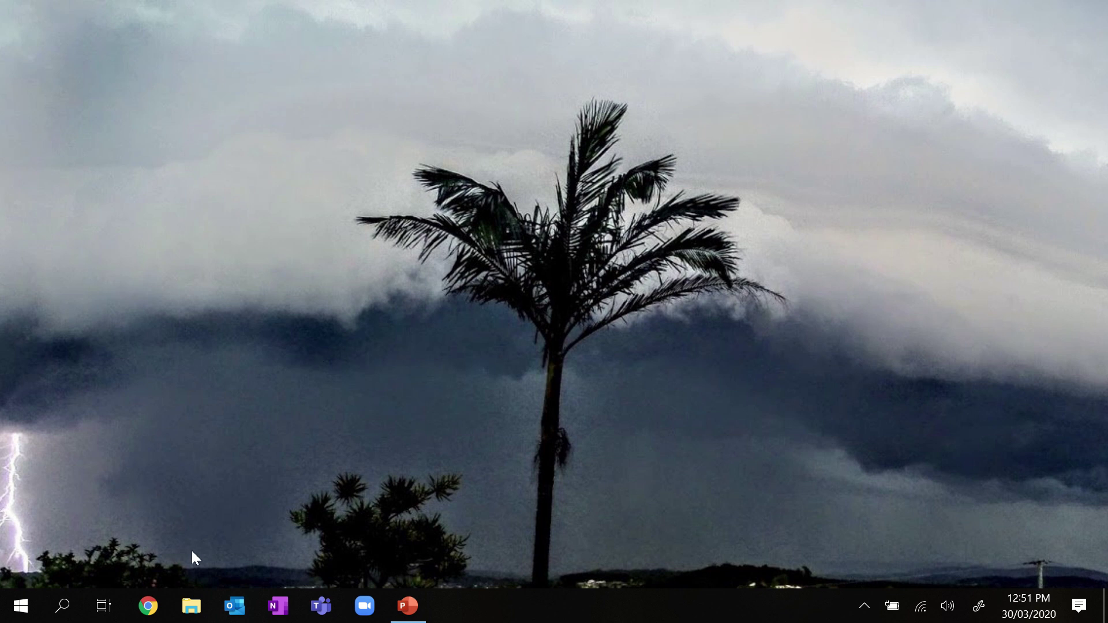
Step: Open the recent Challenges document from the Downloads folder in a maximised Word window and select the Challenge 2 heading and description
click(17, 608)
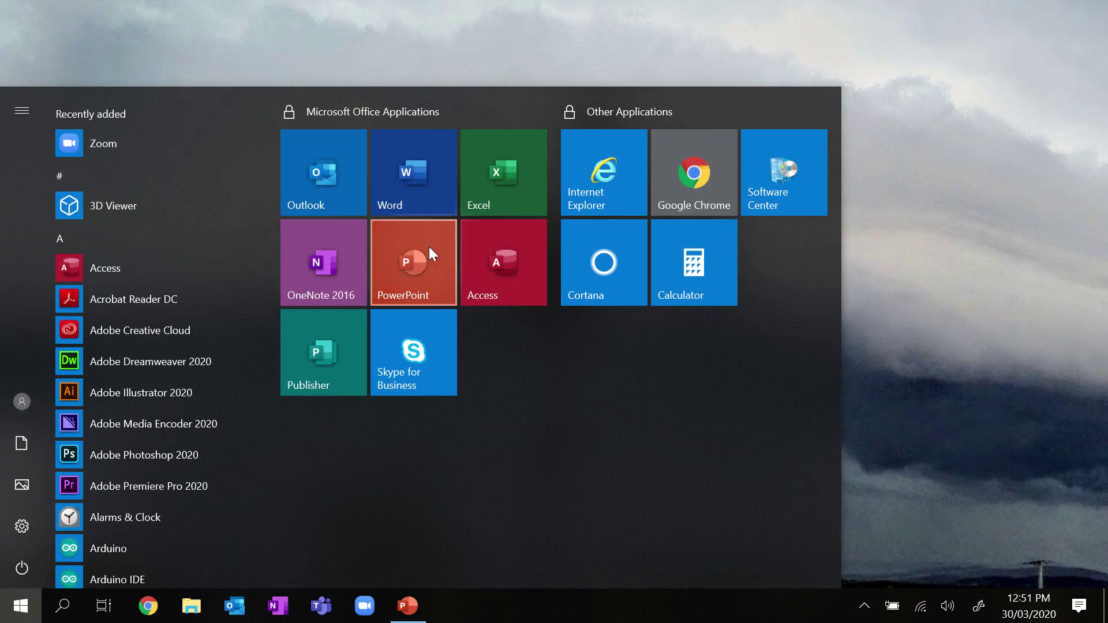
click(400, 174)
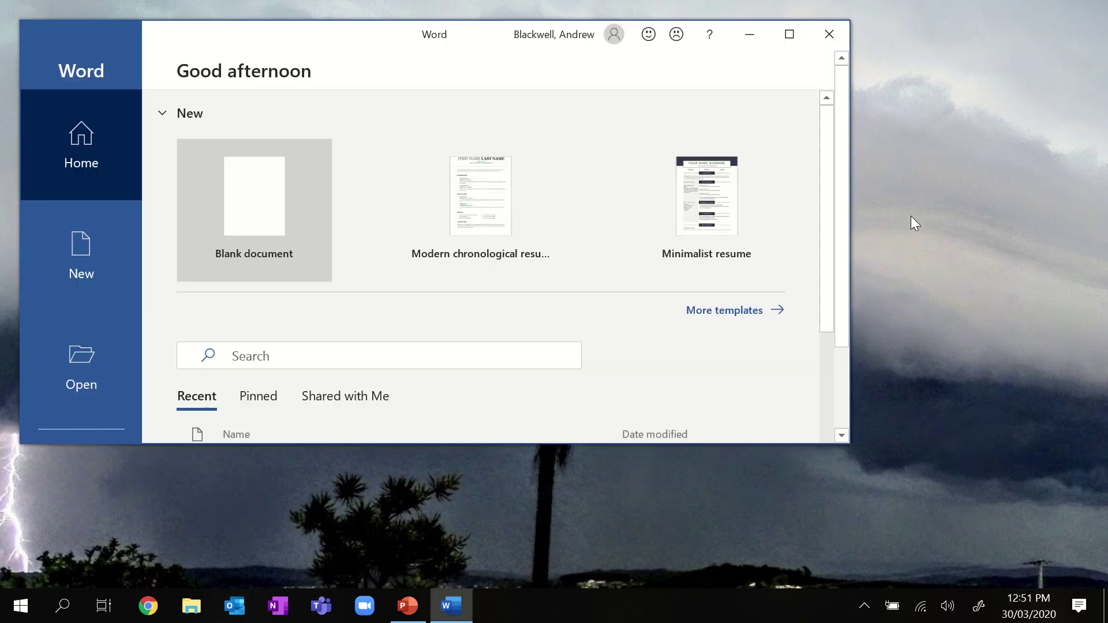
scroll(384, 329, down, 3)
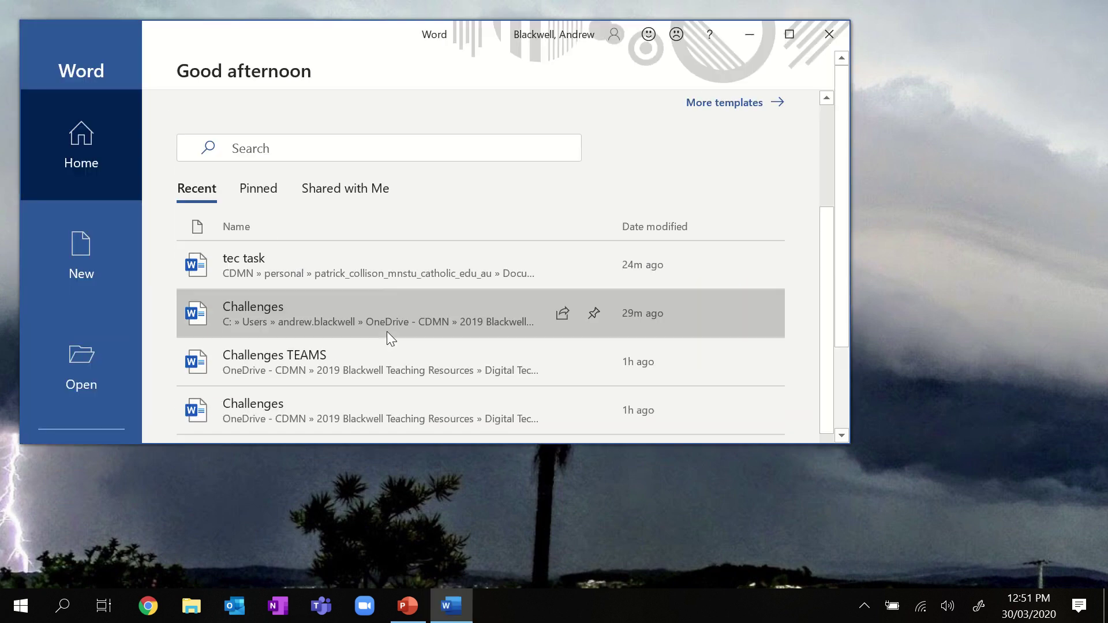
click(317, 324)
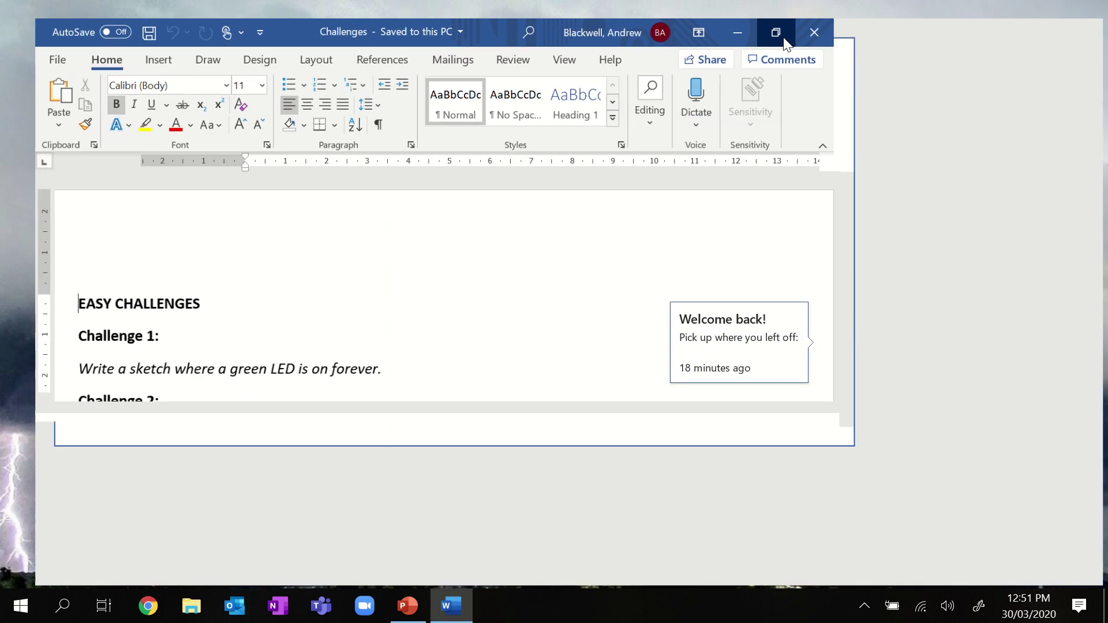
click(780, 40)
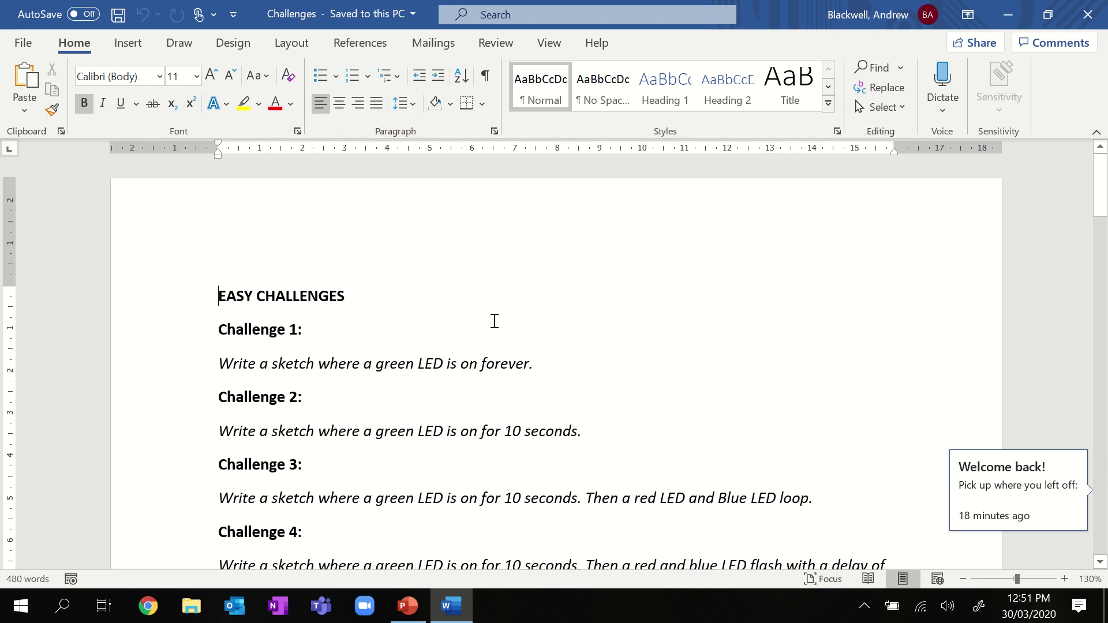
scroll(494, 322, down, 3)
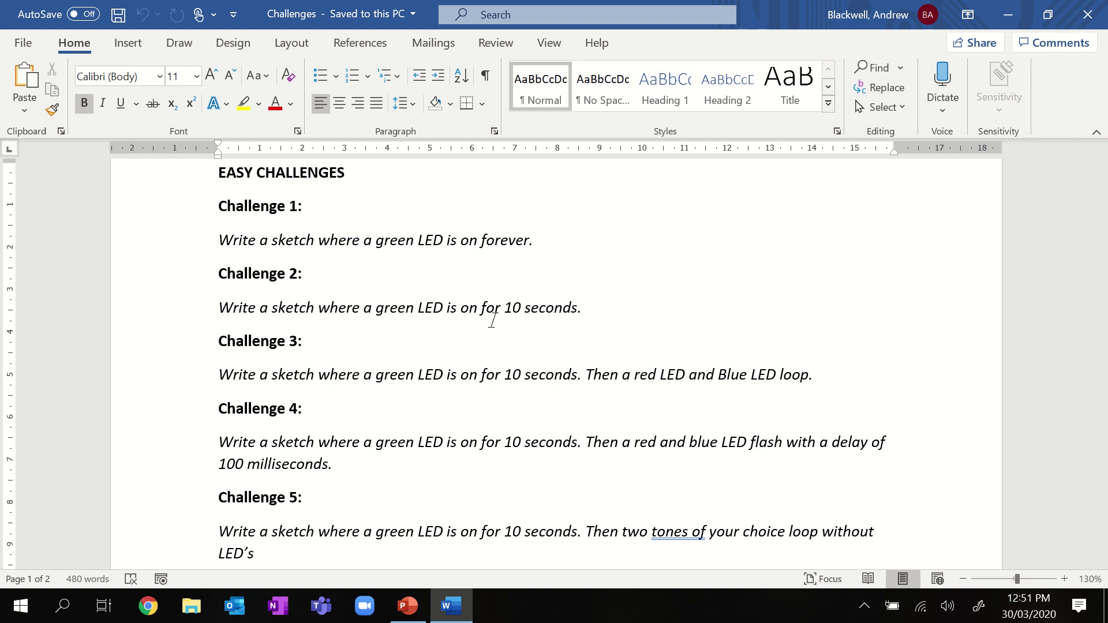
drag(219, 267, 632, 312)
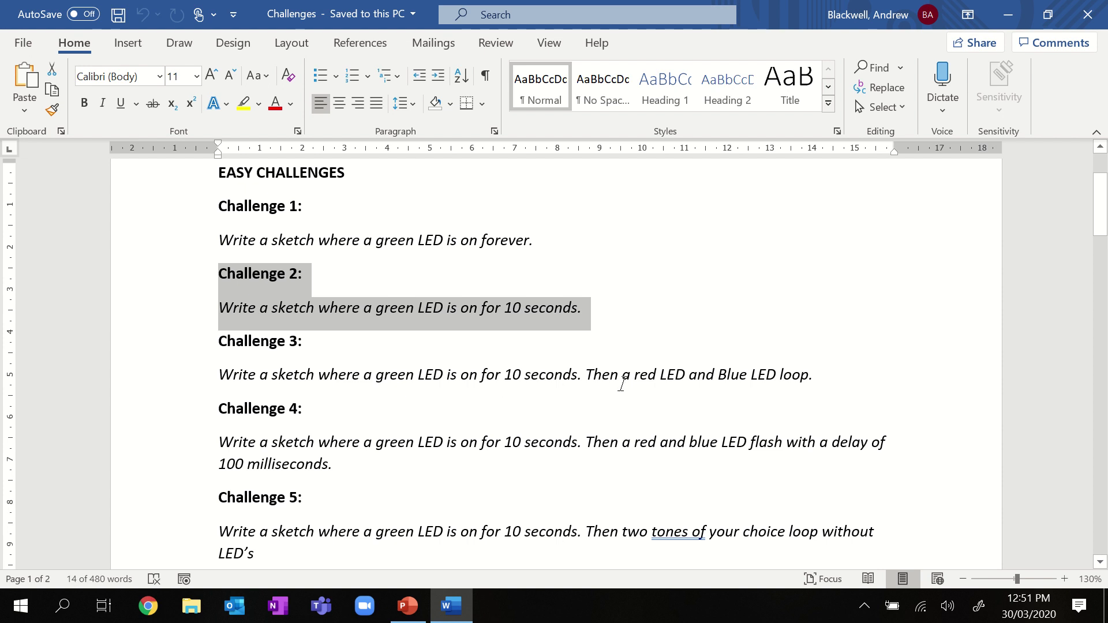
Step: Switch to Chrome, open Student info / Compass from the MNConnect page and log in through the diocese login with the saved credentials
click(145, 618)
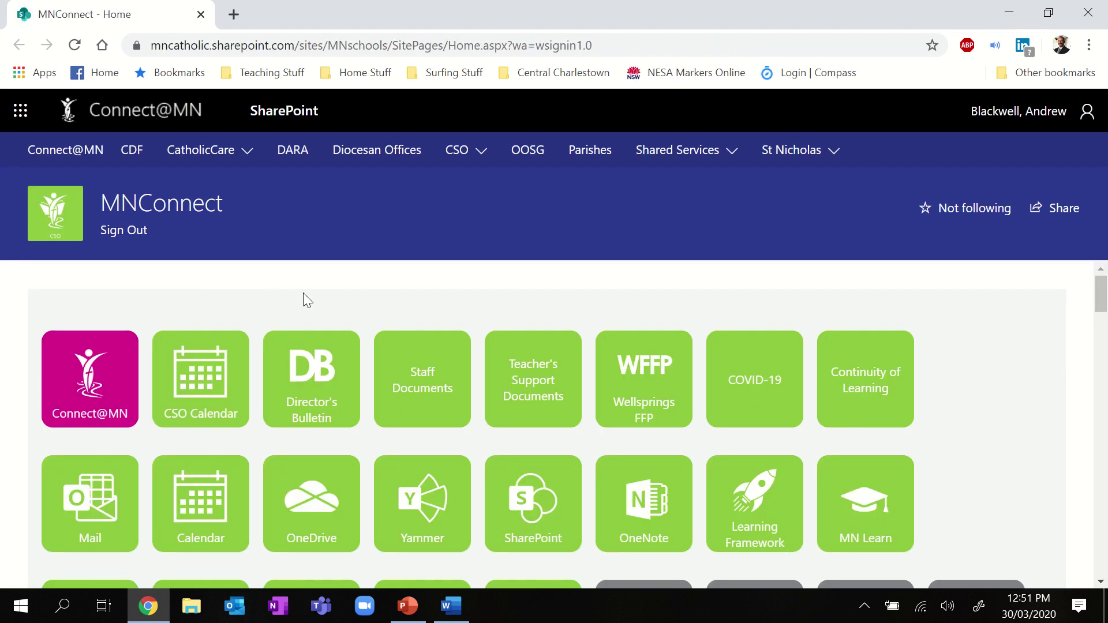
scroll(166, 299, down, 3)
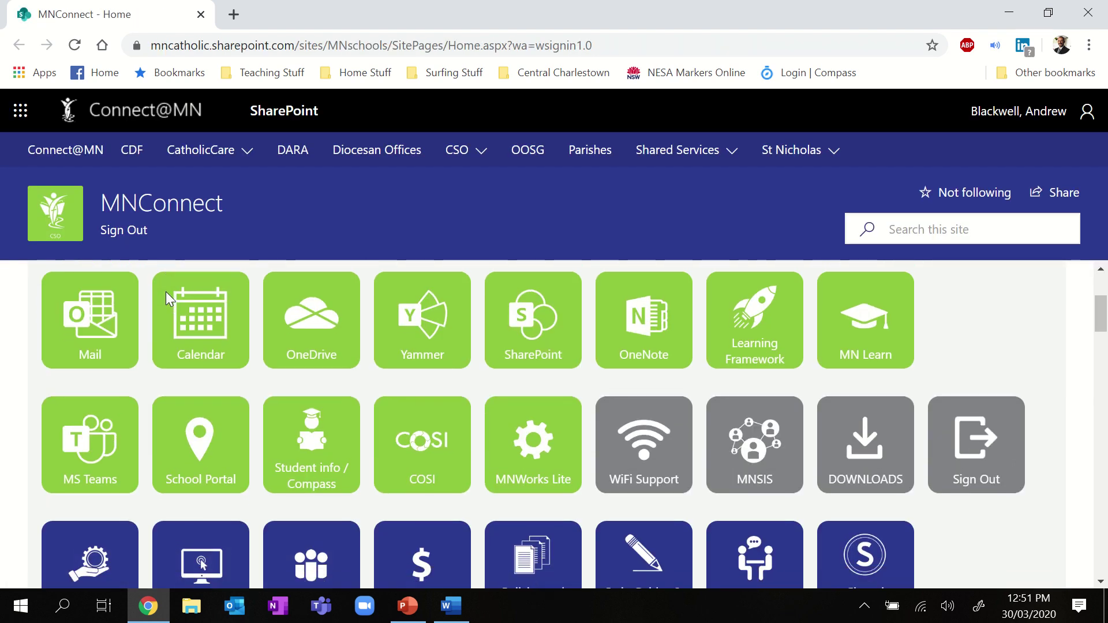
click(323, 440)
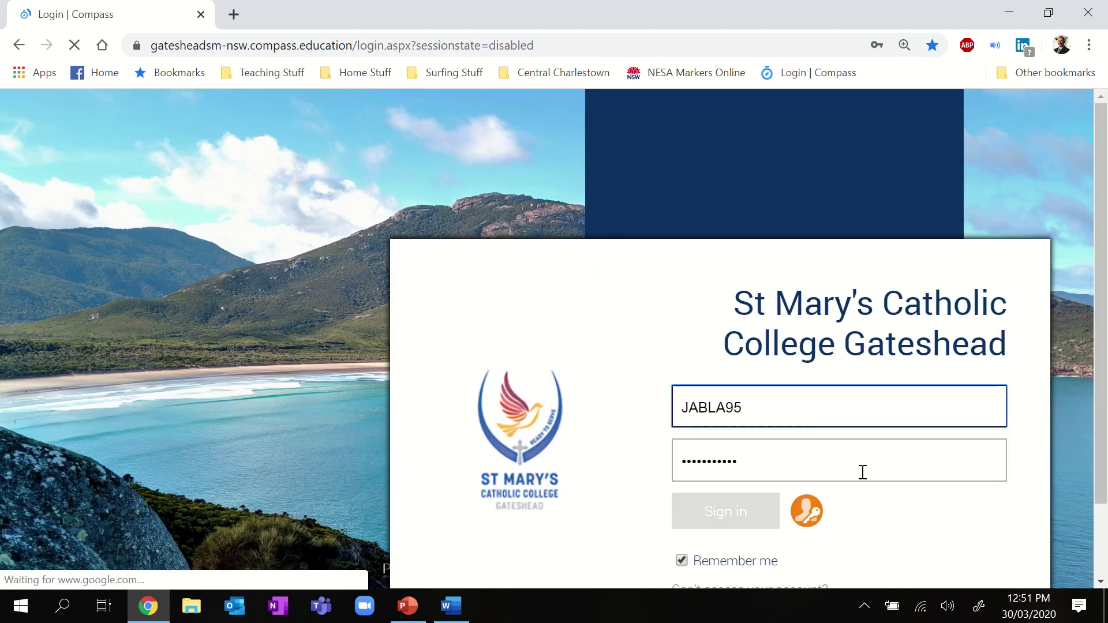
click(810, 514)
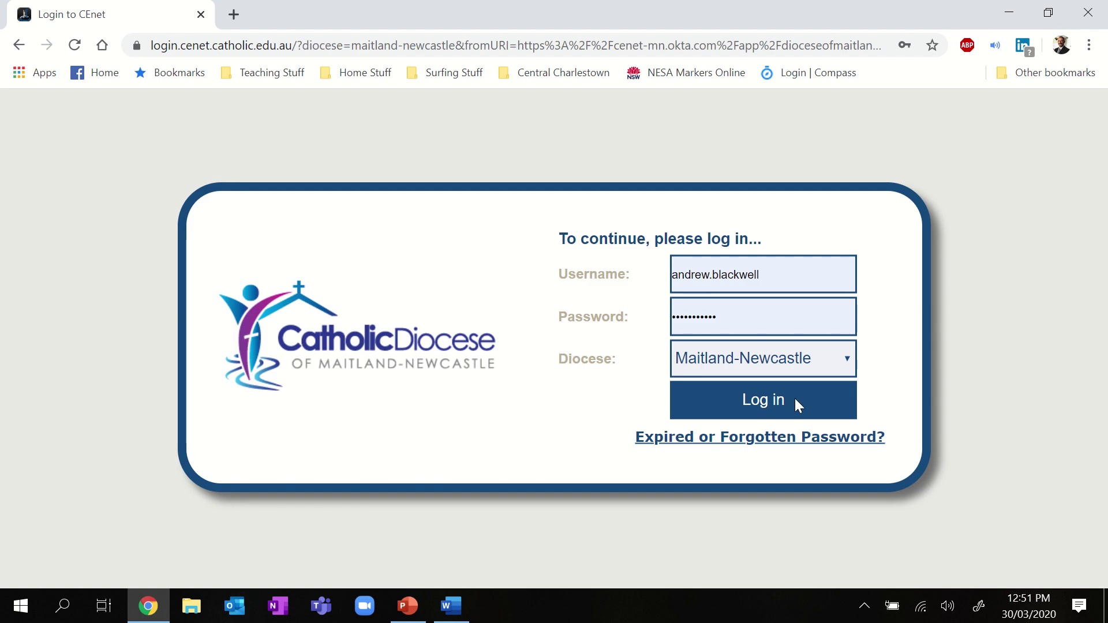
click(796, 400)
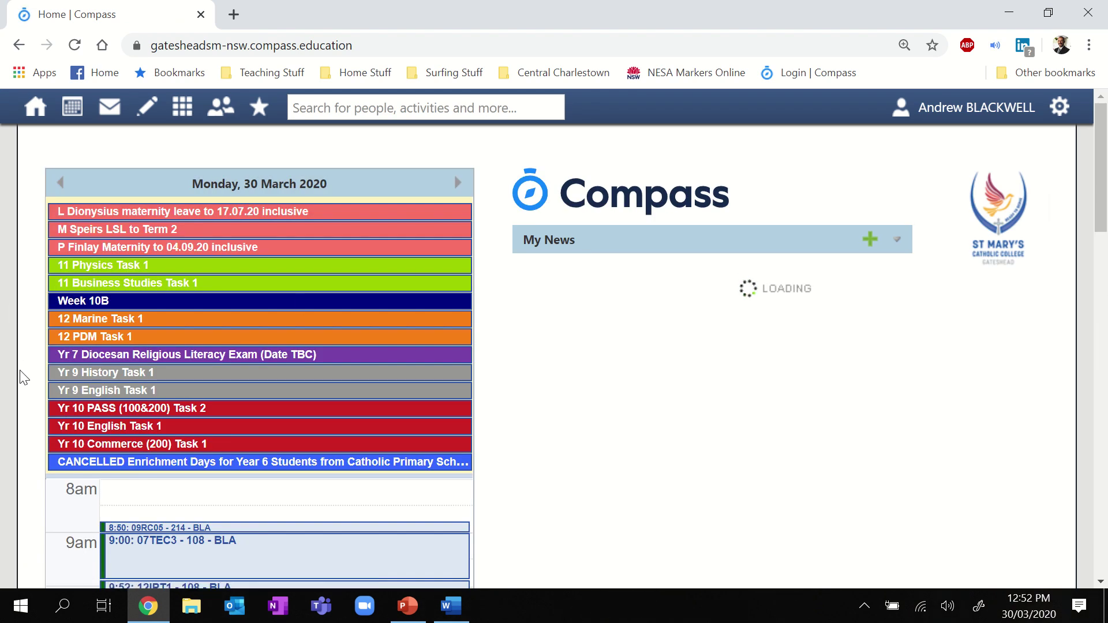
Step: Look over the Compass home page and open School Resources under Teaching and Learning
scroll(22, 378, down, 3)
scroll(22, 378, up, 3)
scroll(21, 378, down, 4)
scroll(22, 378, up, 4)
click(147, 109)
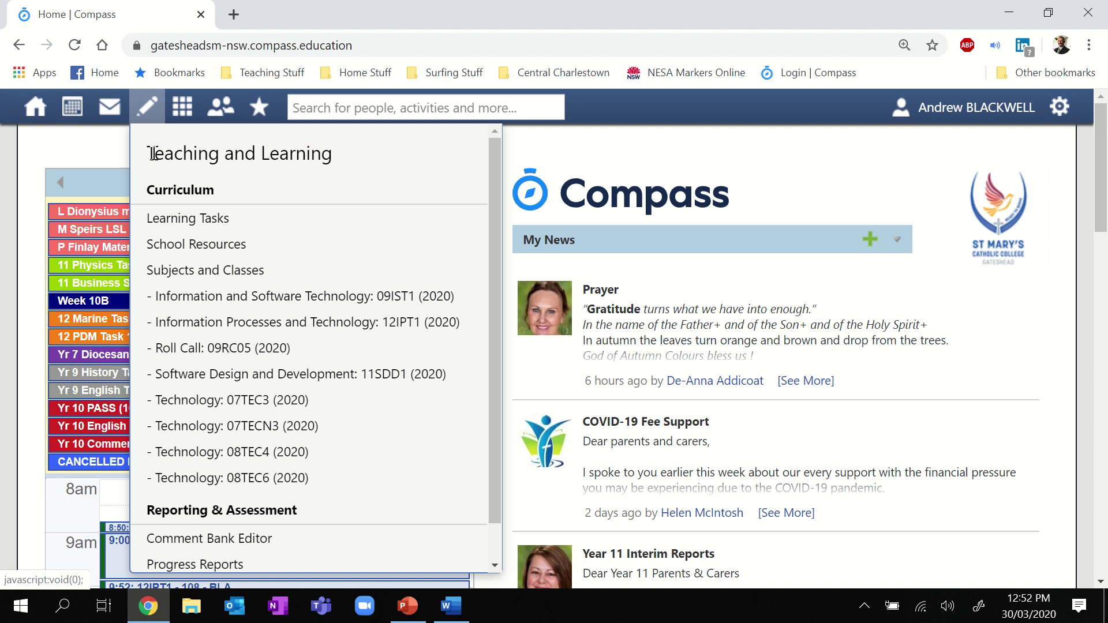
click(165, 245)
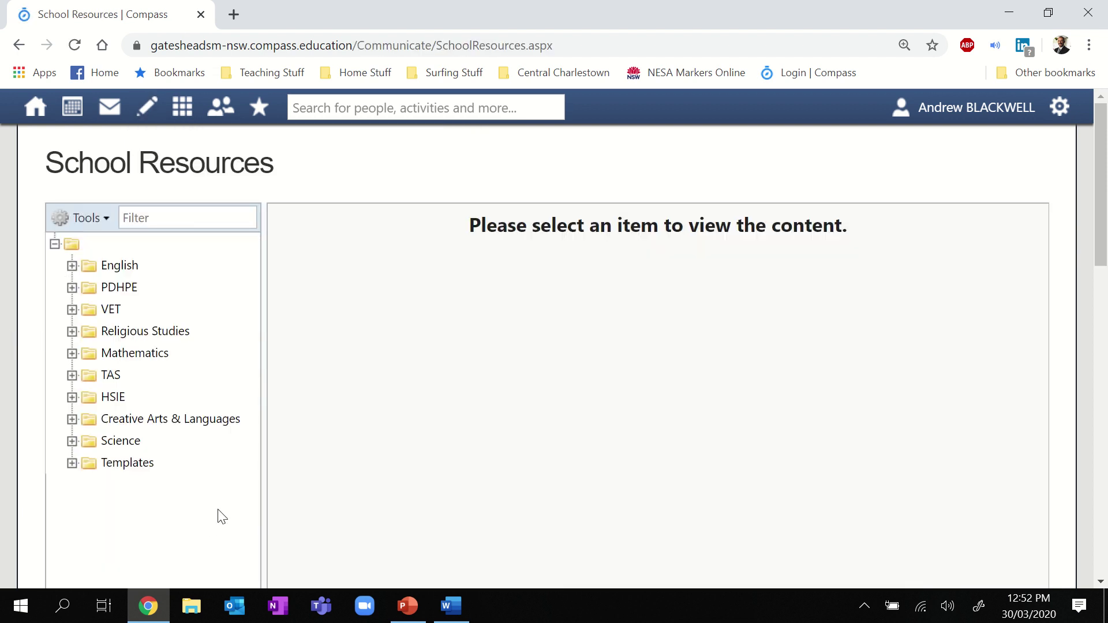
Step: Expand TAS, Stage 4 Technology and Digital Technologies - Technology Mandatory in the resource tree and open its Learning Tasks folder
click(72, 375)
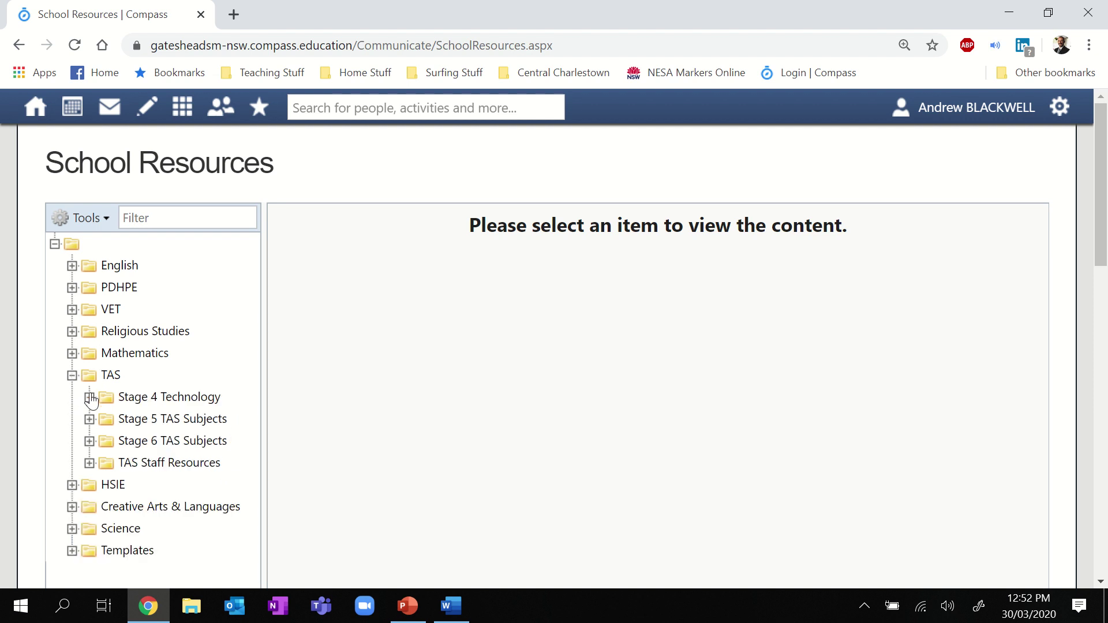
click(89, 398)
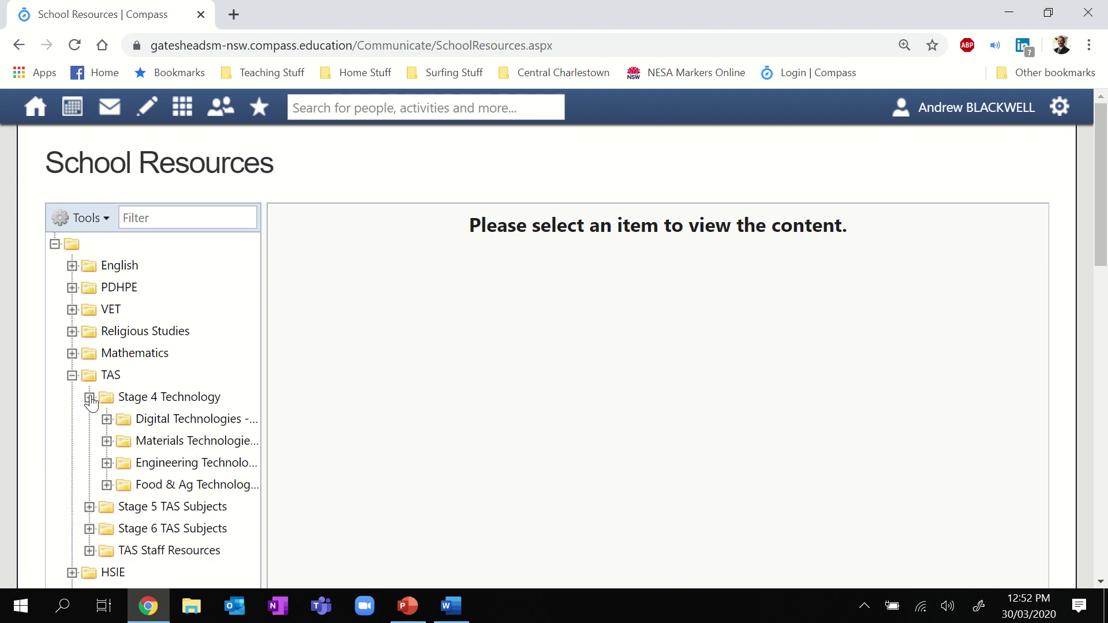
click(175, 425)
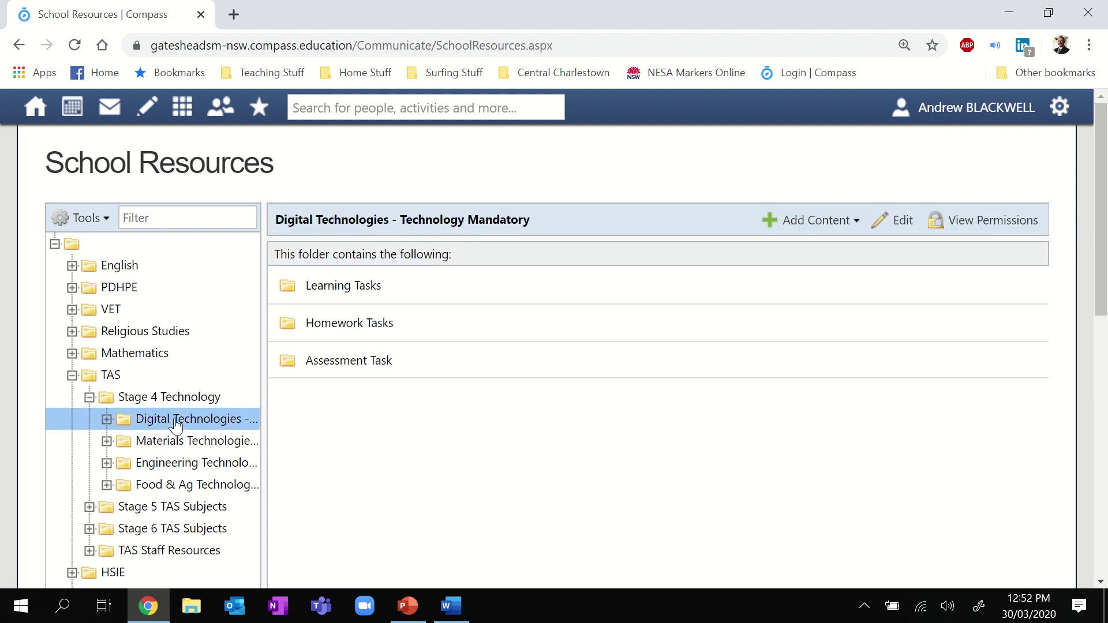
click(107, 419)
scroll(109, 426, down, 2)
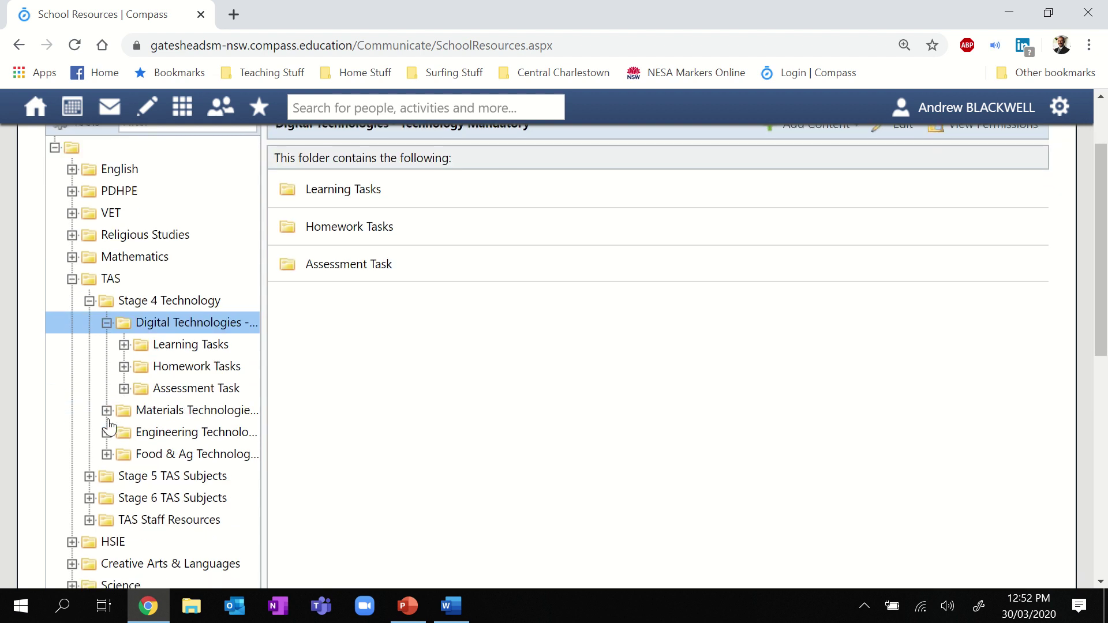
scroll(109, 427, up, 1)
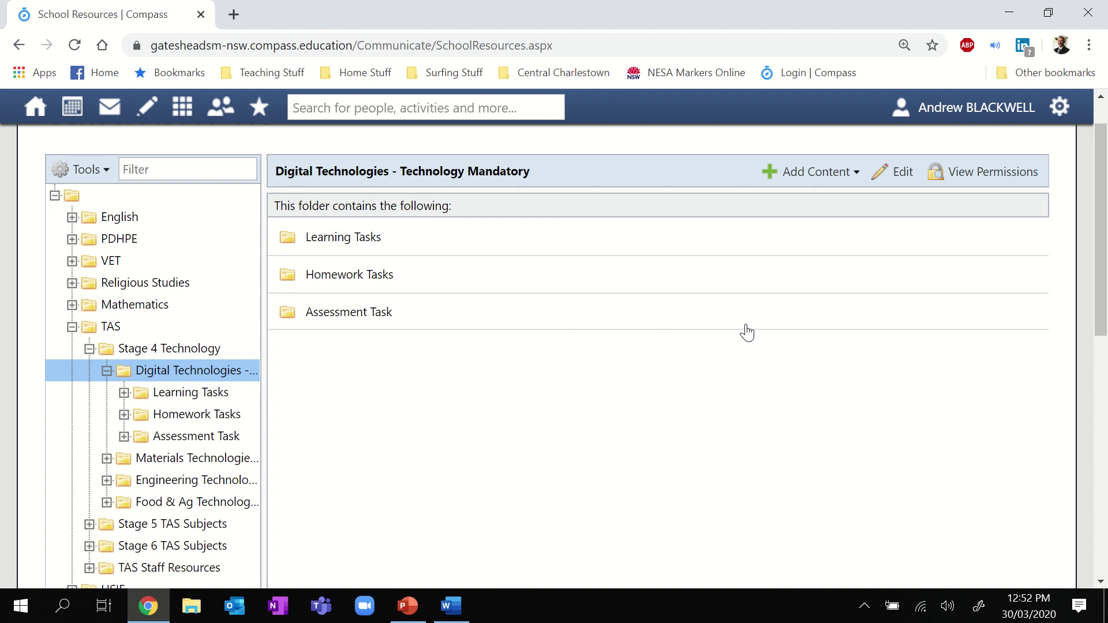
click(186, 398)
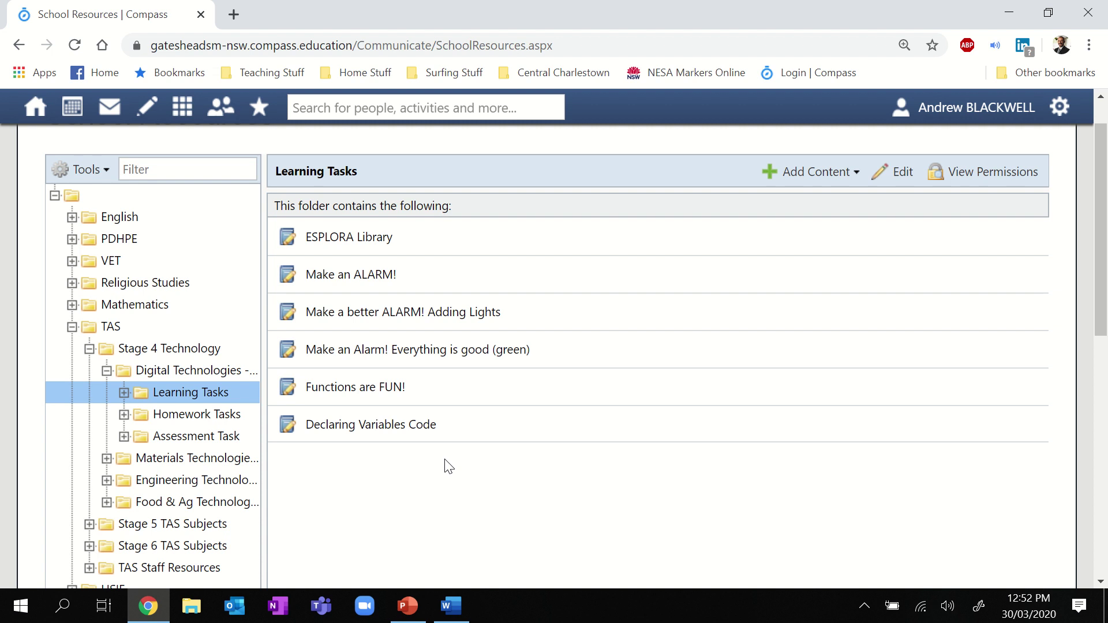
Step: Add a new learning task to the Learning Tasks folder and name it "Arduino ESPLORA Challenge Number 2 (EASY)"
click(801, 180)
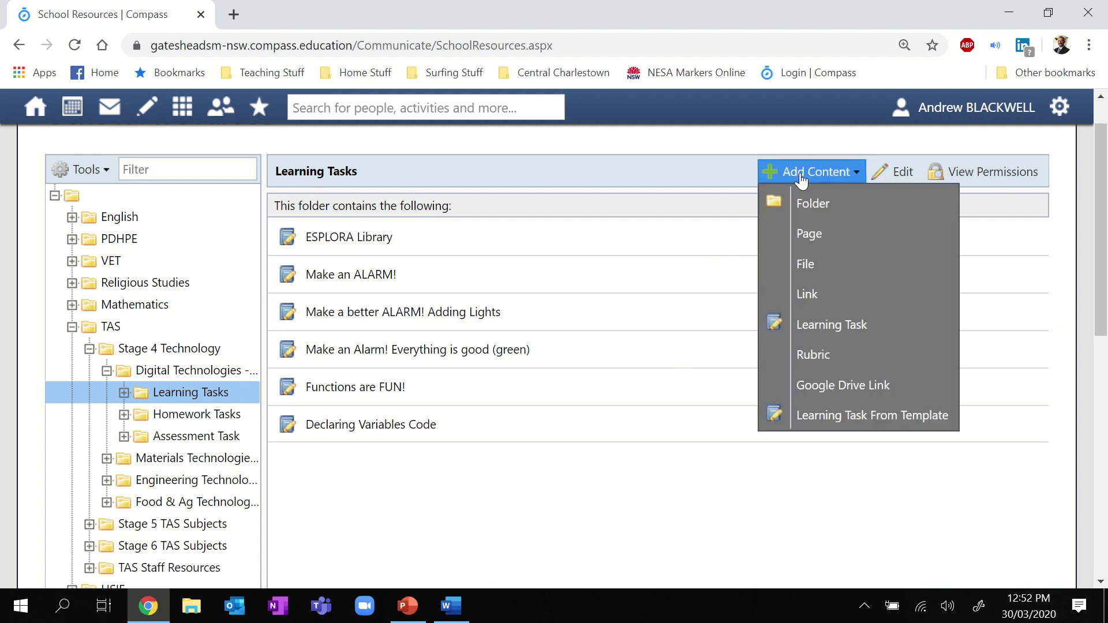
click(808, 327)
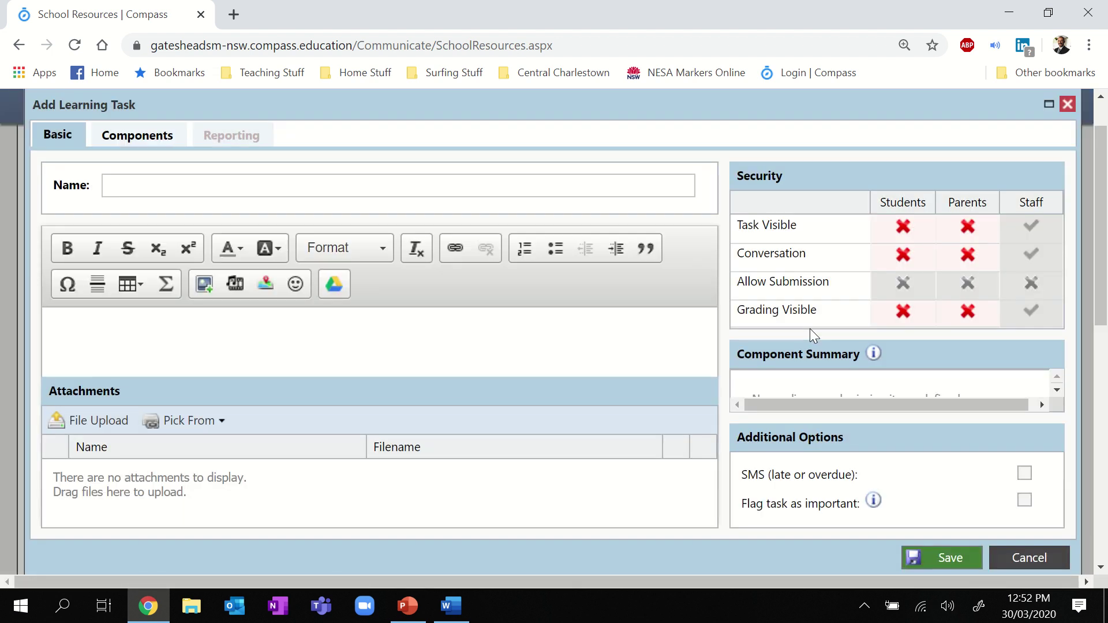
click(263, 186)
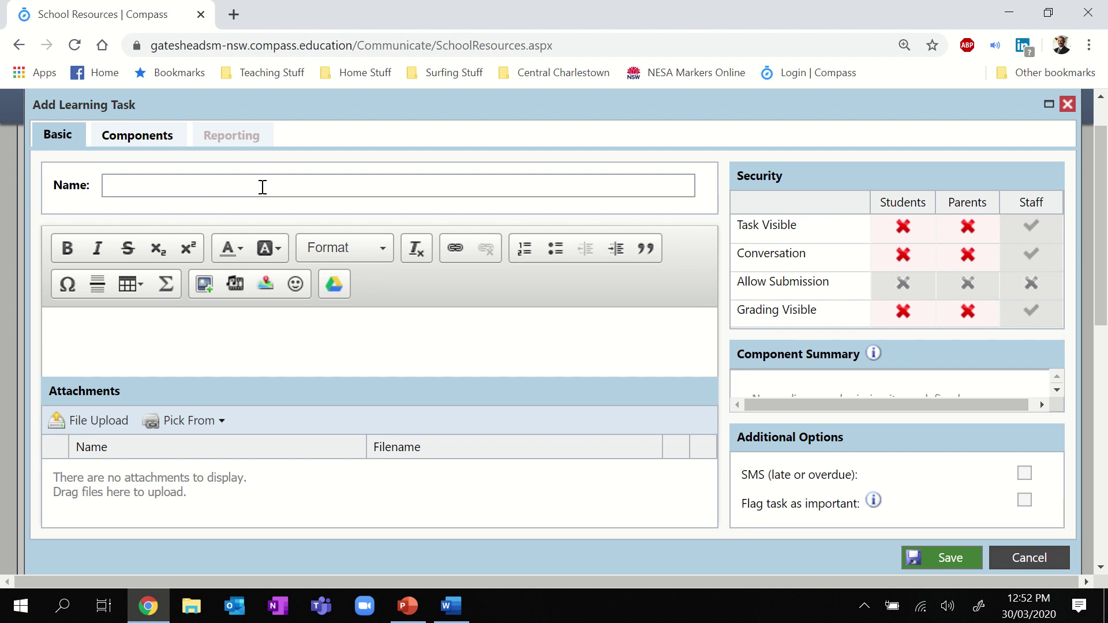
text(E)
key(BackSpace)
text(Arduino ESPLORA Challen)
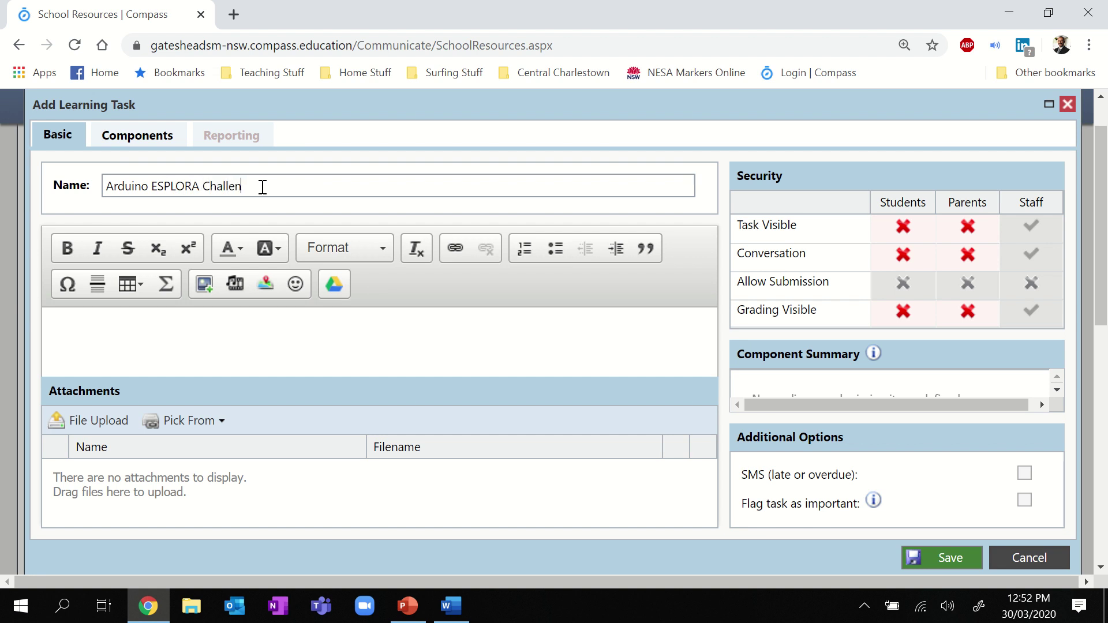
text(ge Numb)
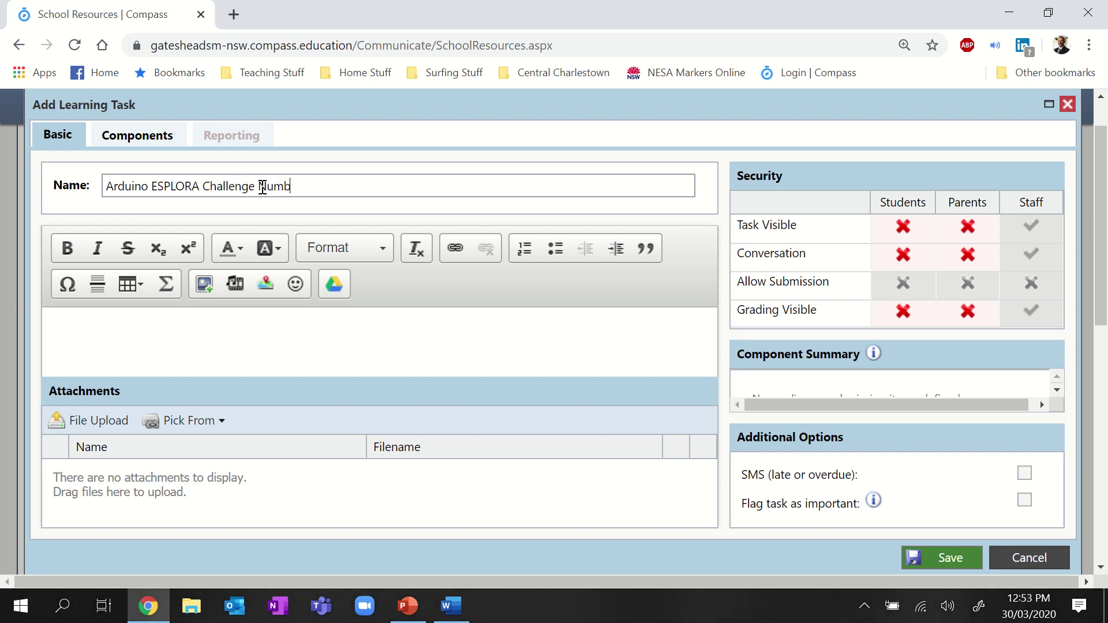
text(er 2 (EASY))
Step: Copy the Challenge 2 heading and description from the Word document into the learning task's description in Chrome
click(243, 334)
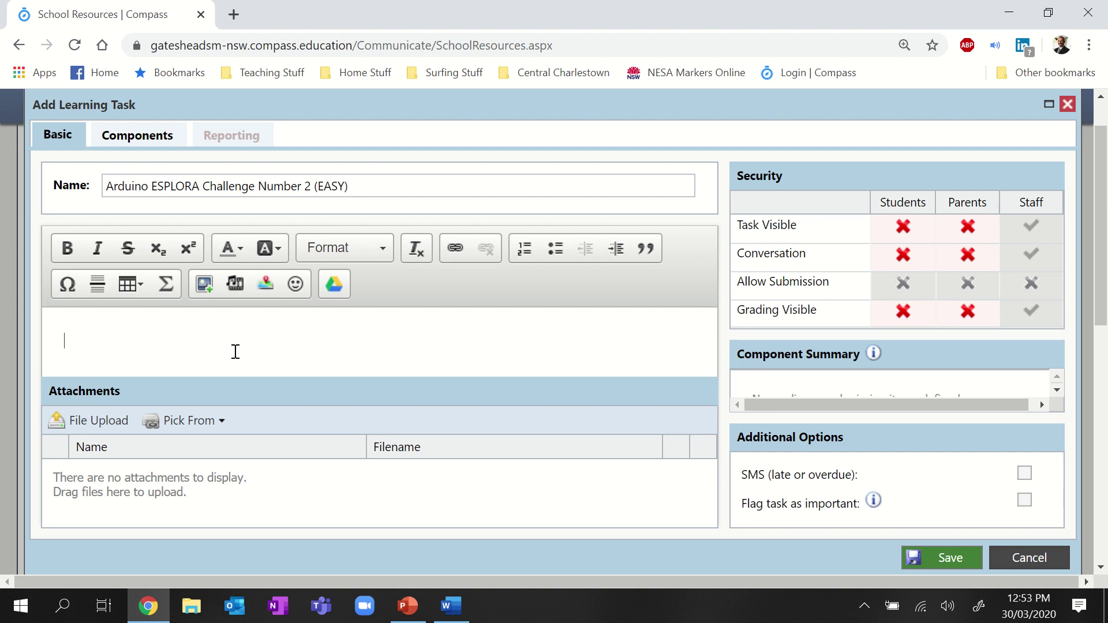
click(451, 605)
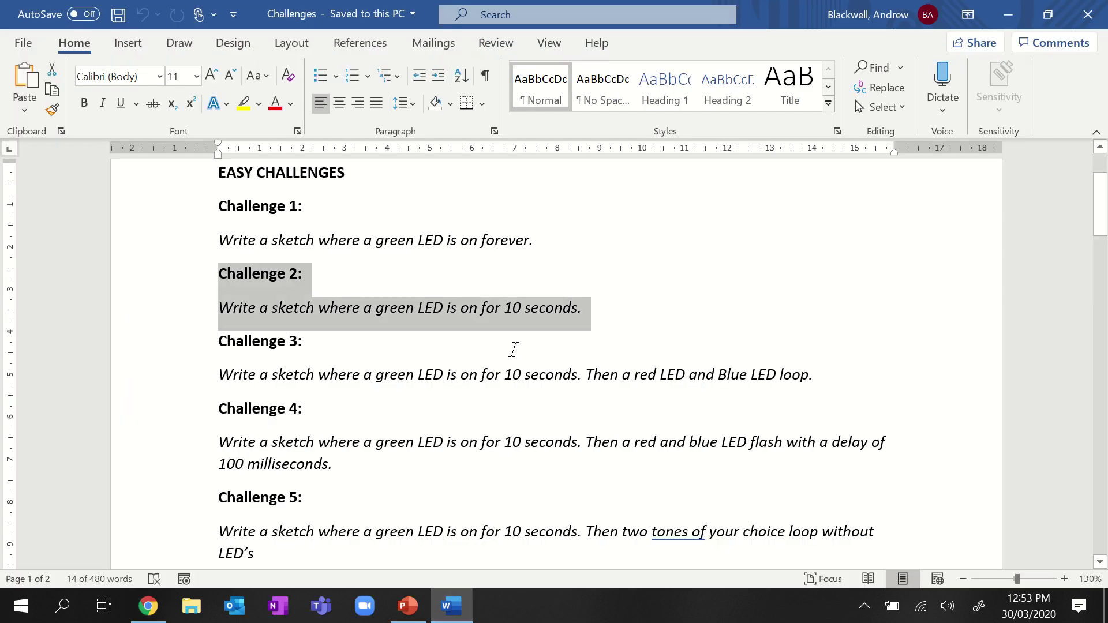
click(733, 301)
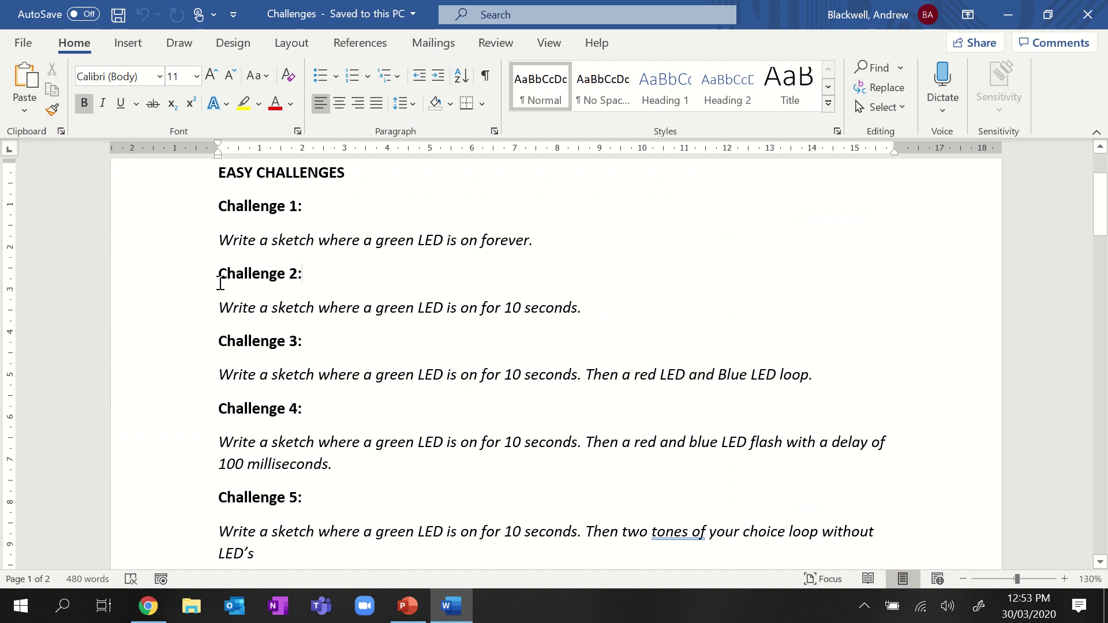
drag(218, 273, 668, 314)
key(ctrl+c)
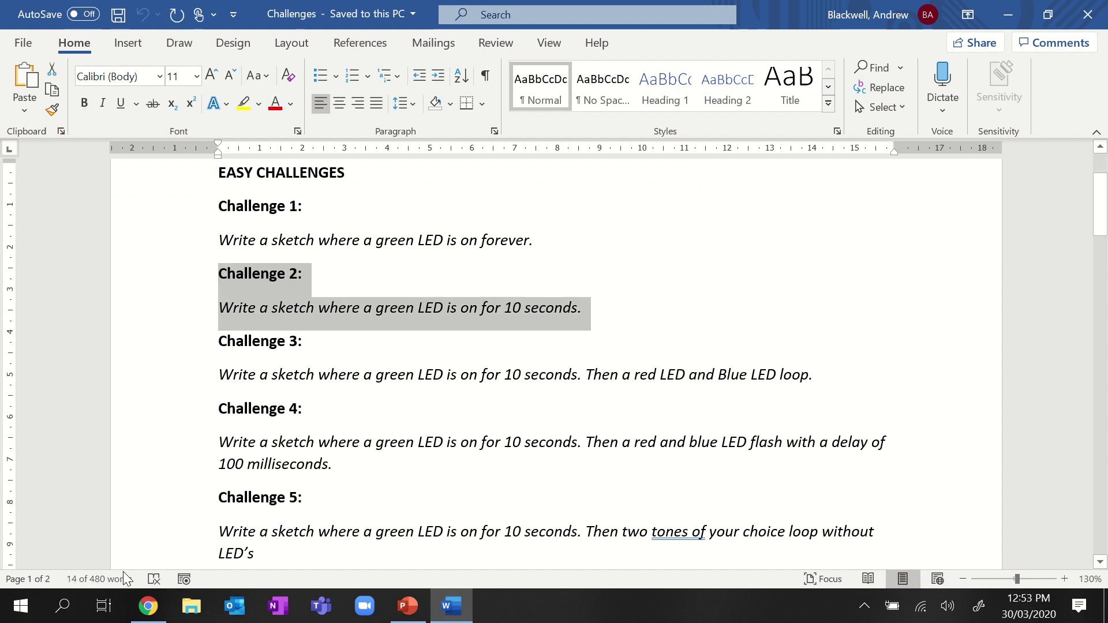
click(151, 615)
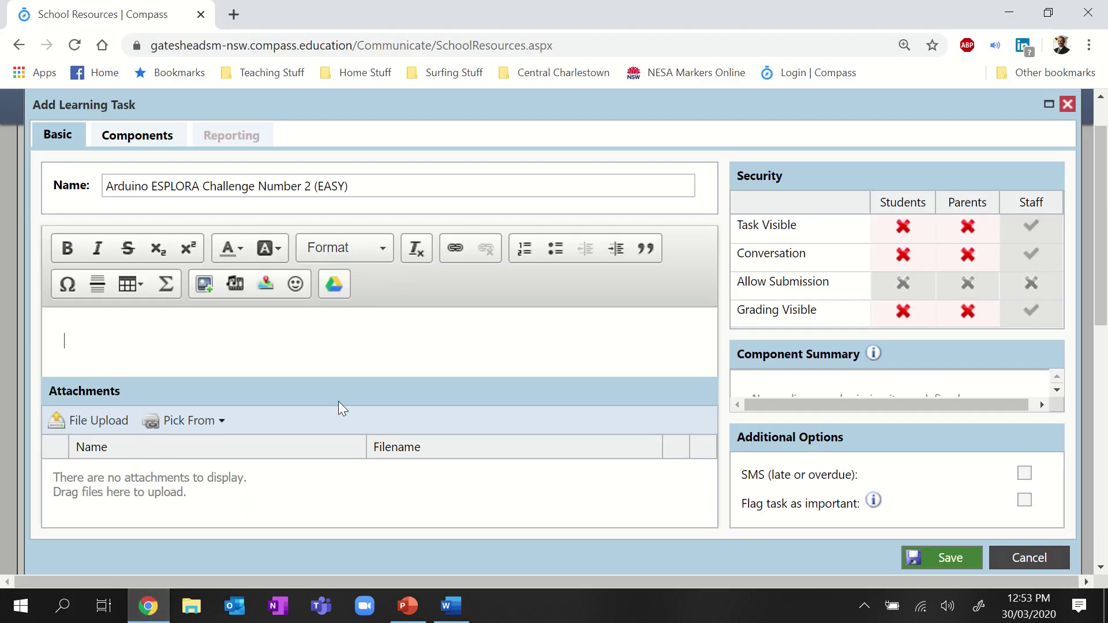
key(ctrl+v)
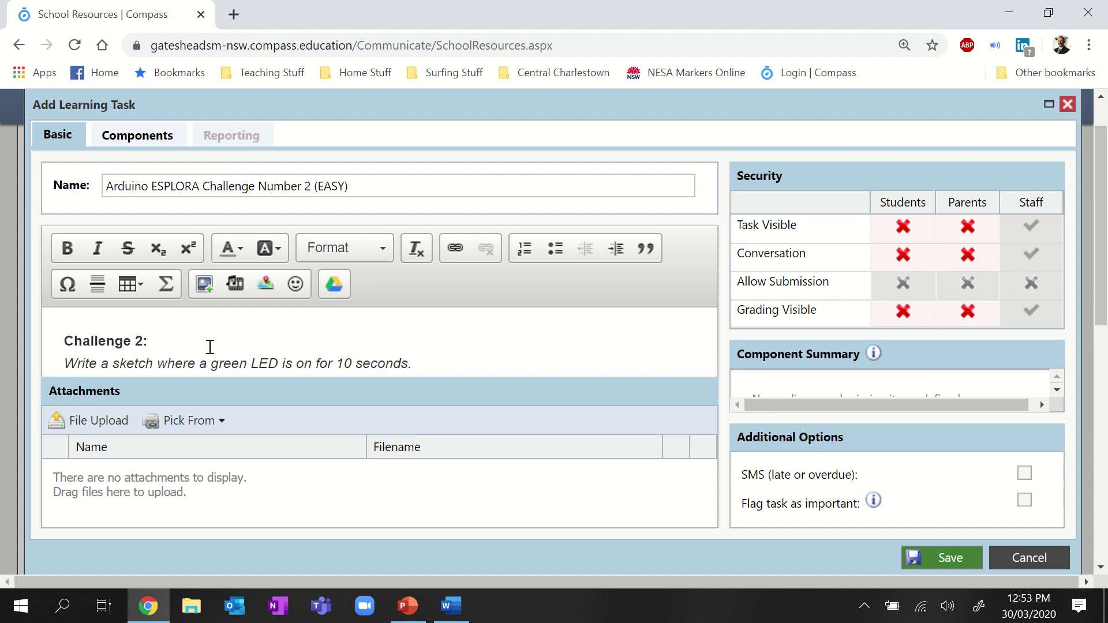
click(456, 607)
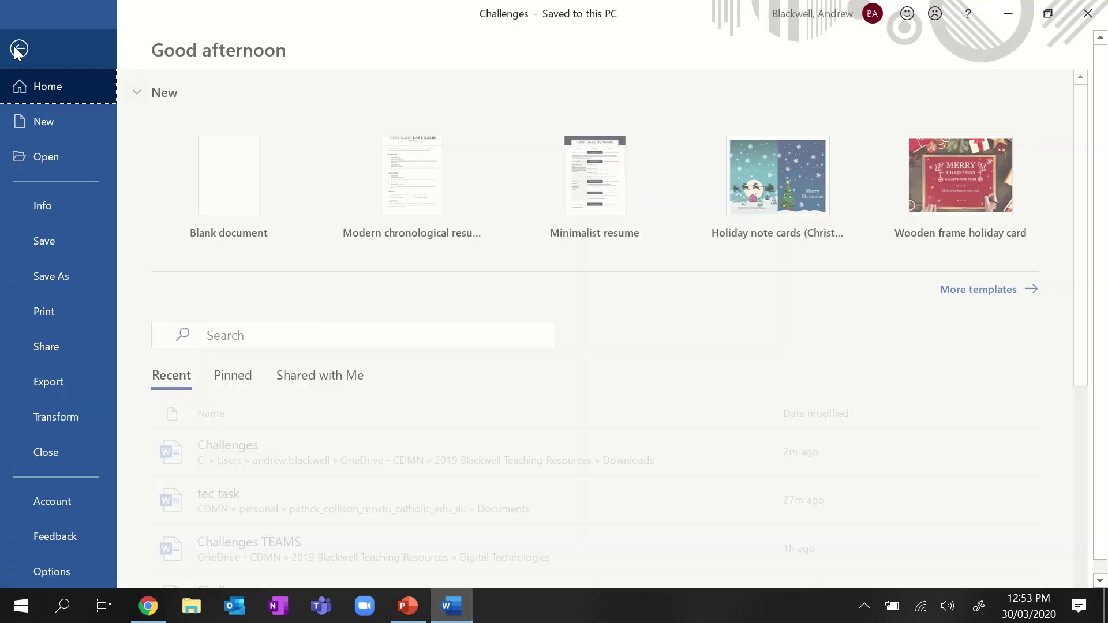
click(21, 45)
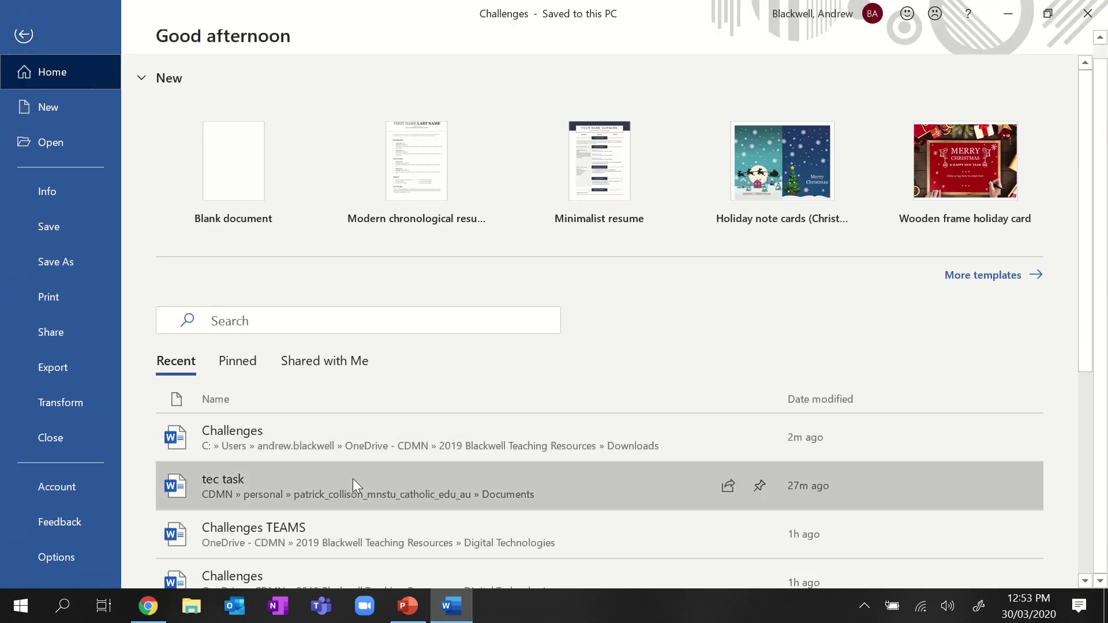
click(341, 483)
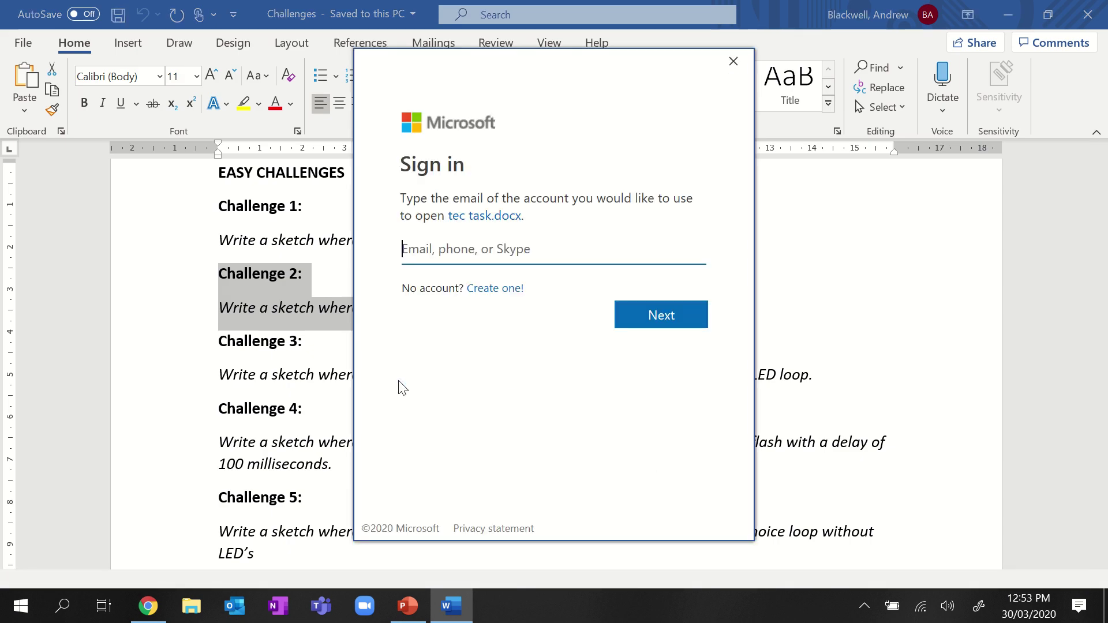
click(733, 63)
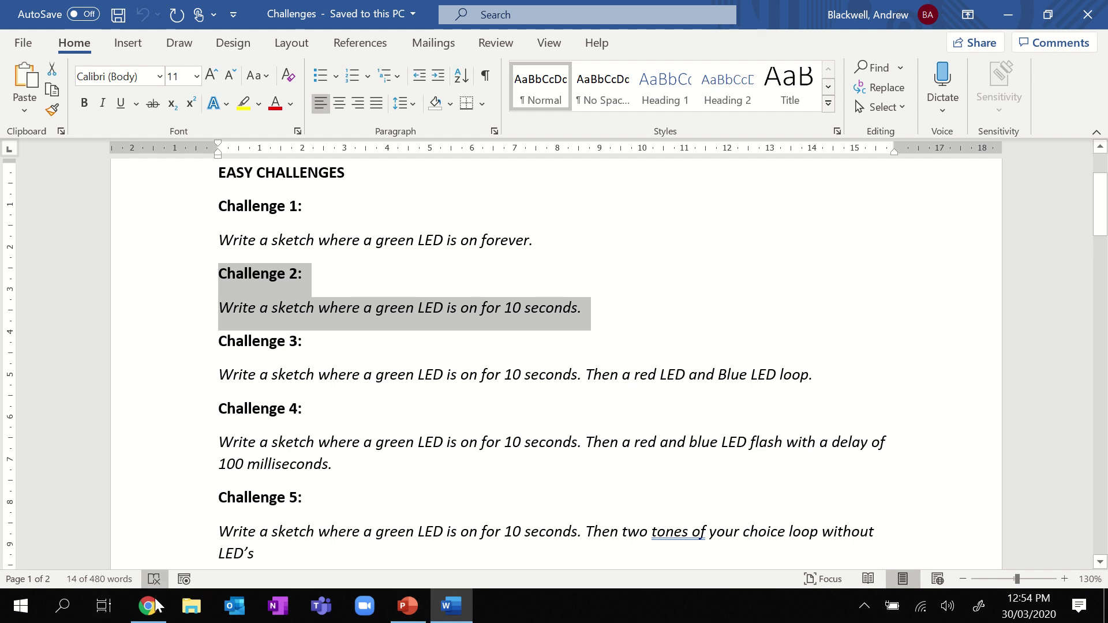
Step: Switch back to Compass in Chrome and add a Universal submission component to the new learning task
click(167, 616)
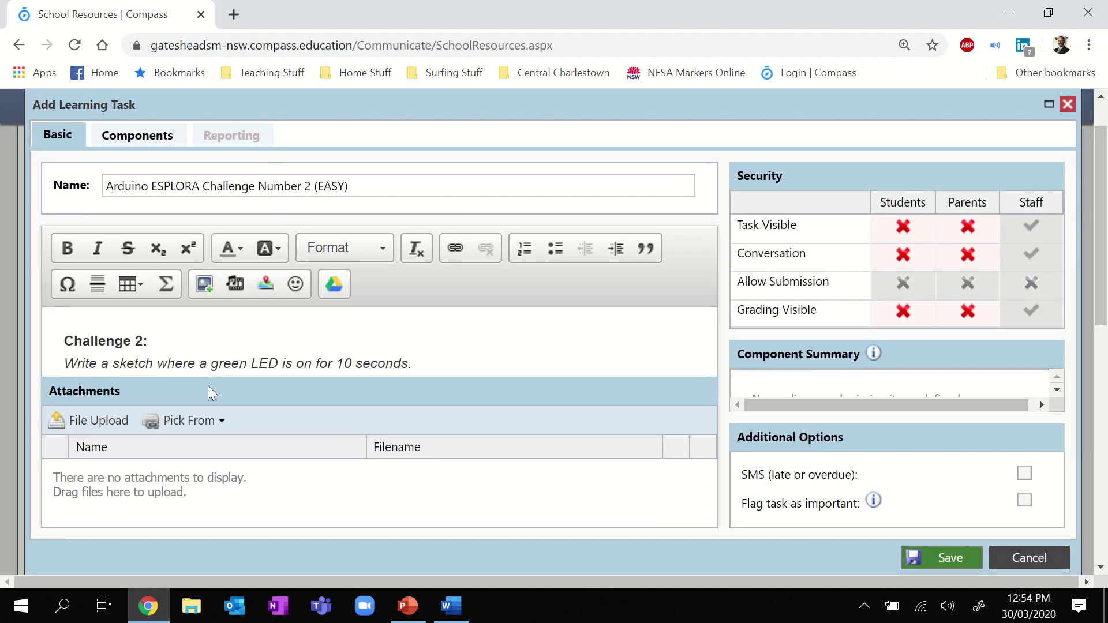
click(133, 136)
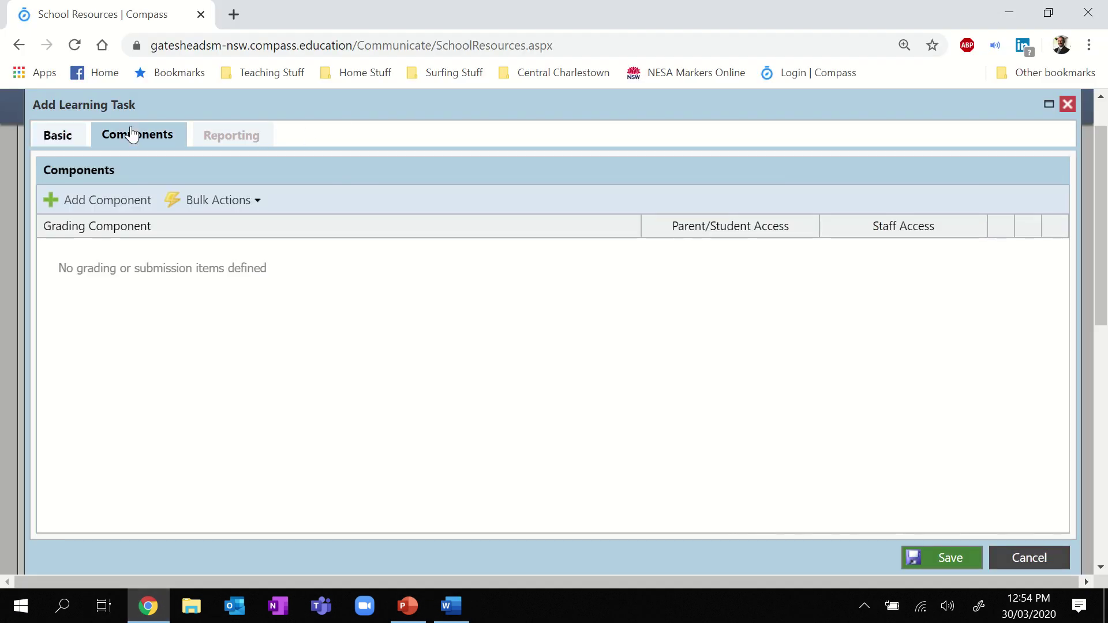
click(57, 136)
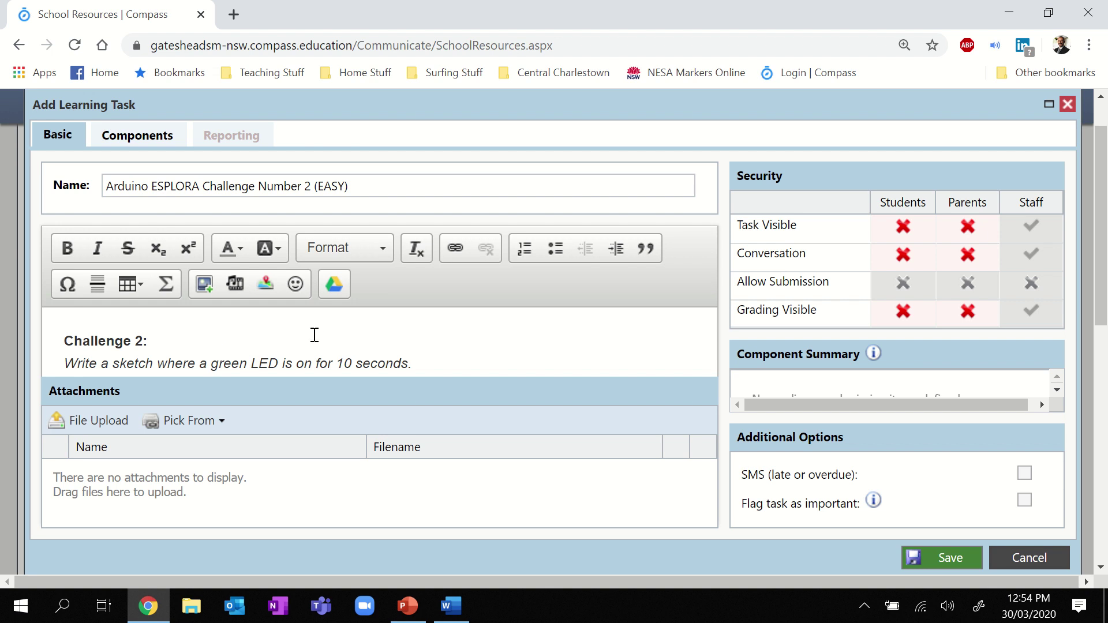
click(139, 134)
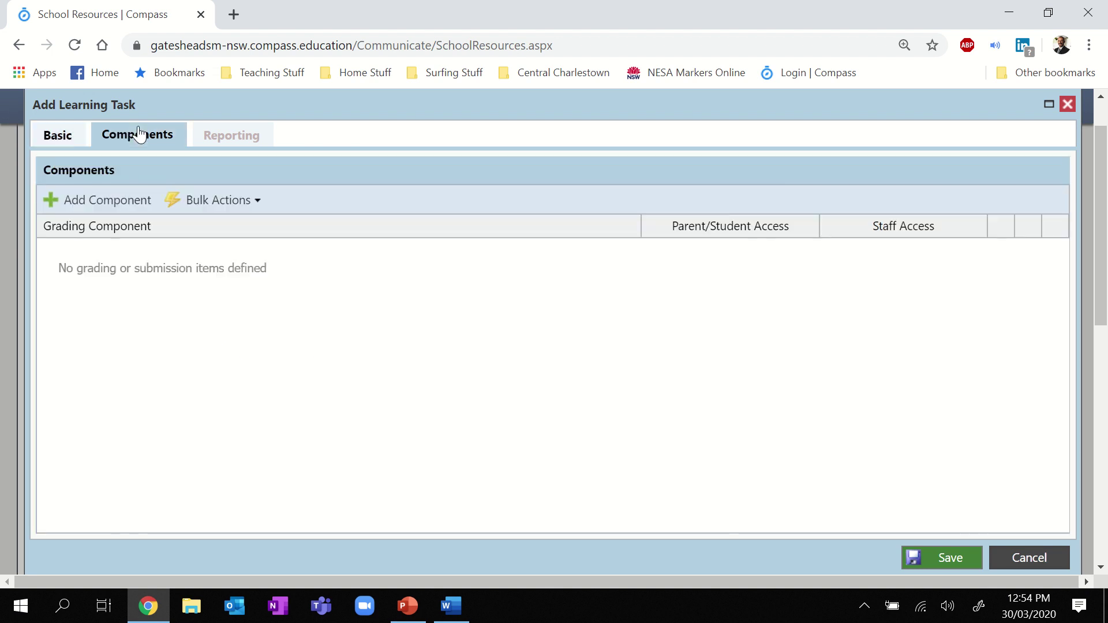
click(121, 200)
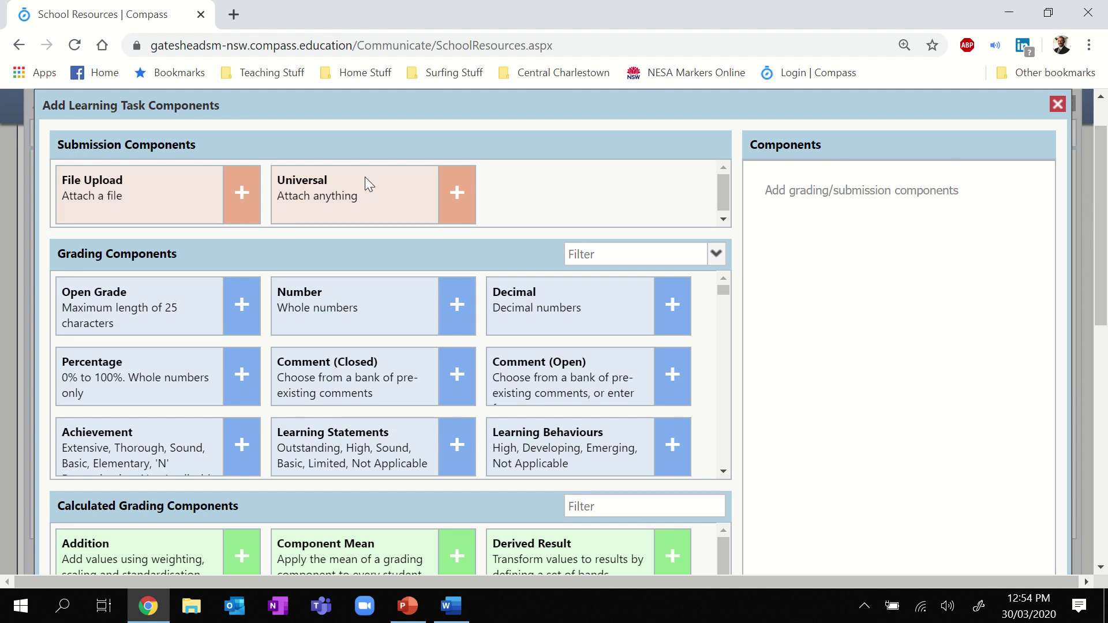
click(457, 196)
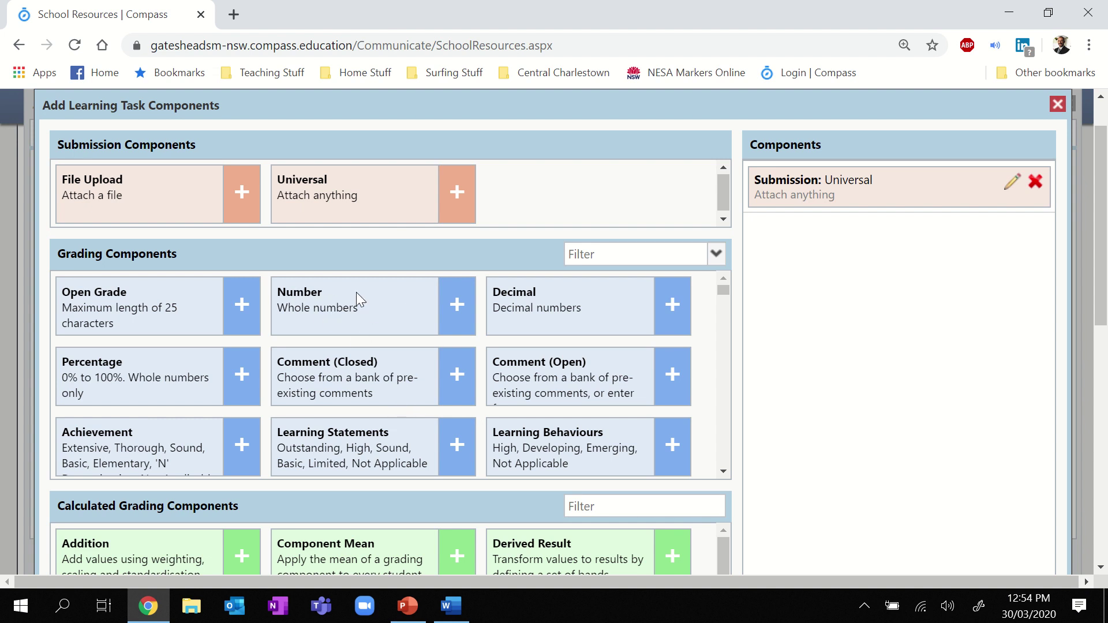
Step: Add the Number and Comment (Open) grading components, accept the component list and save the learning task
click(458, 315)
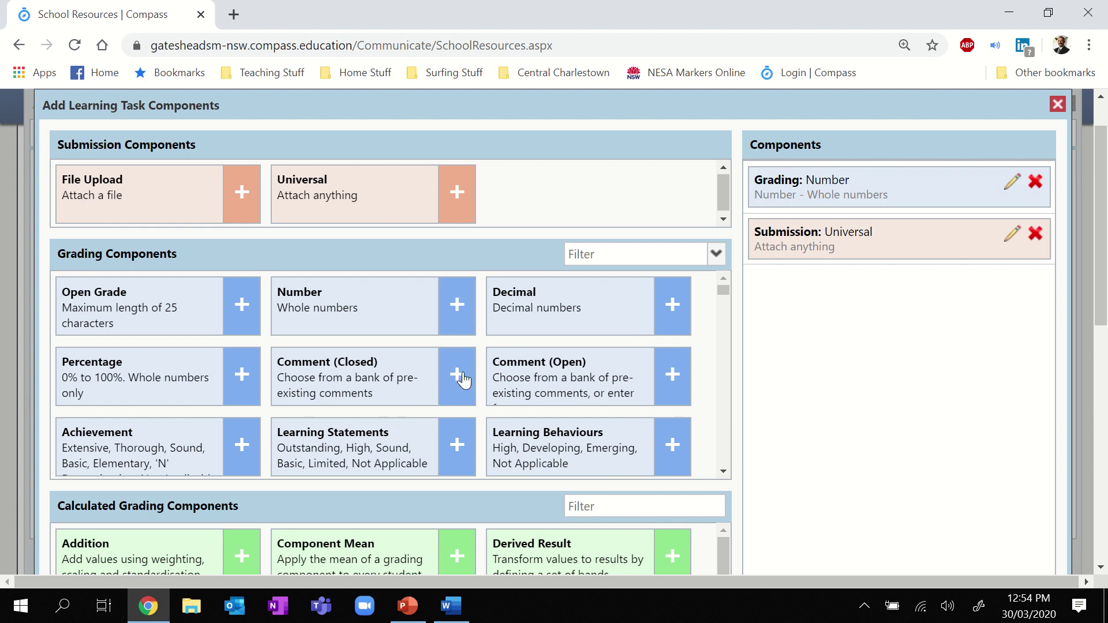
click(672, 382)
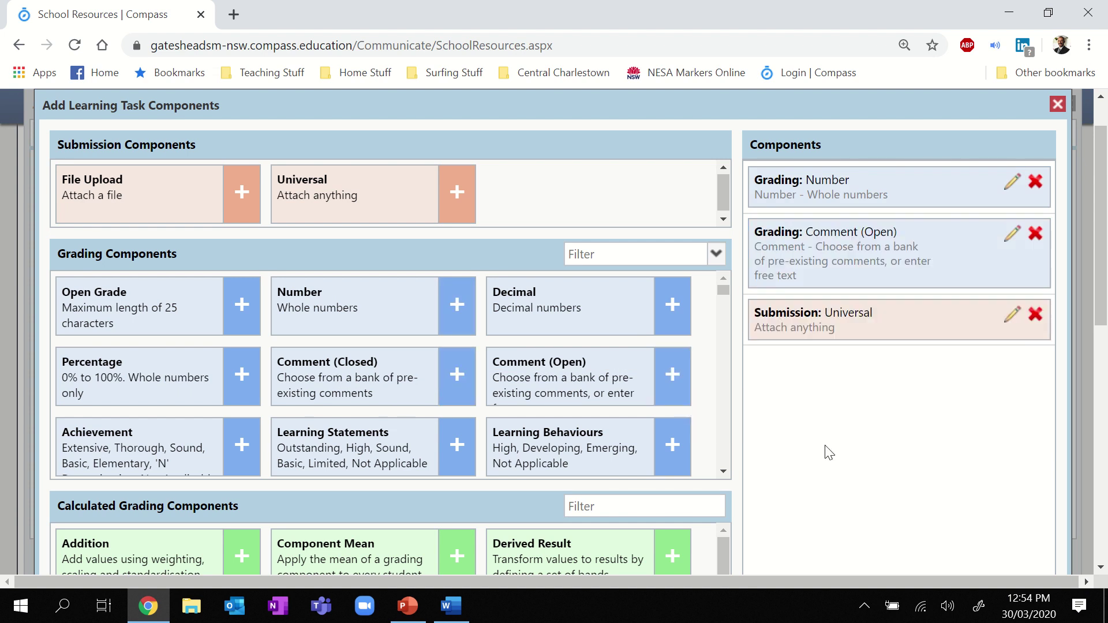
scroll(860, 442, down, 6)
scroll(858, 440, down, 3)
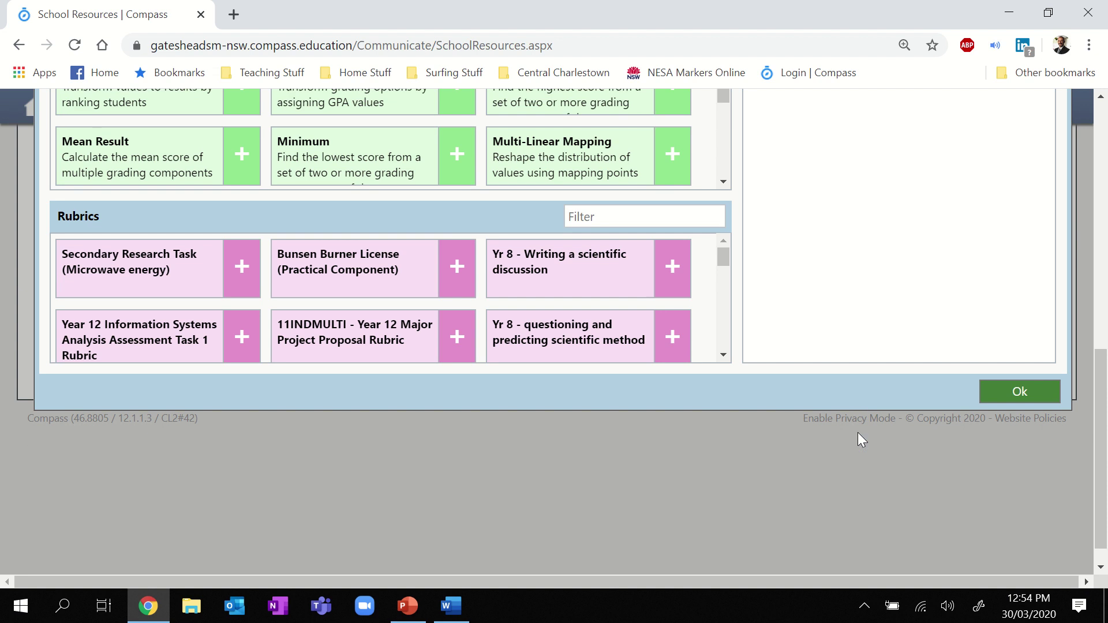
click(996, 392)
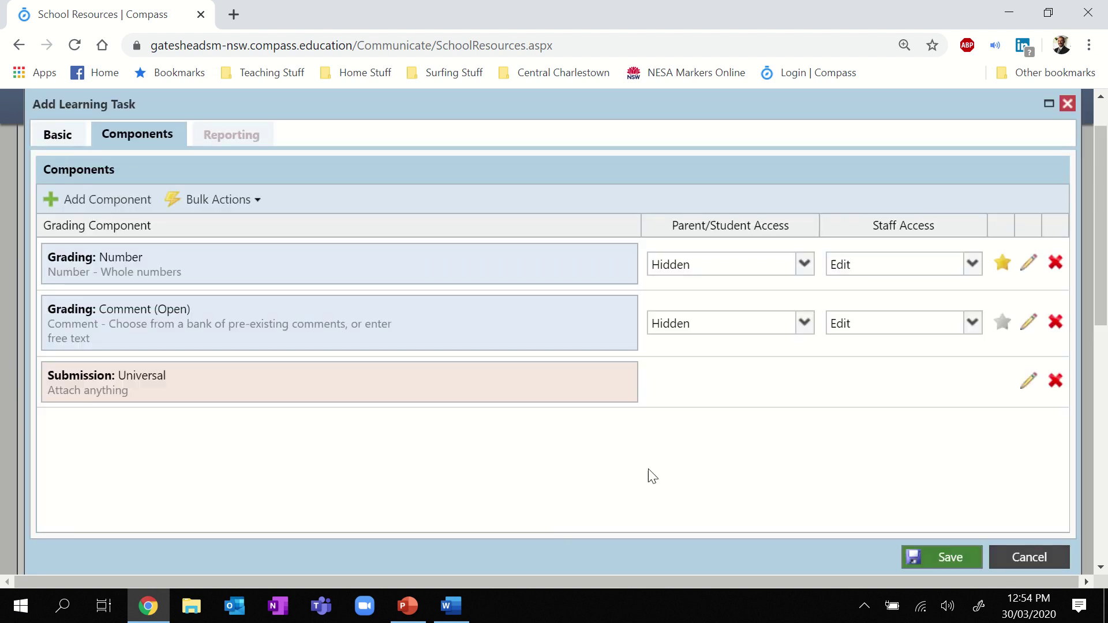
click(931, 562)
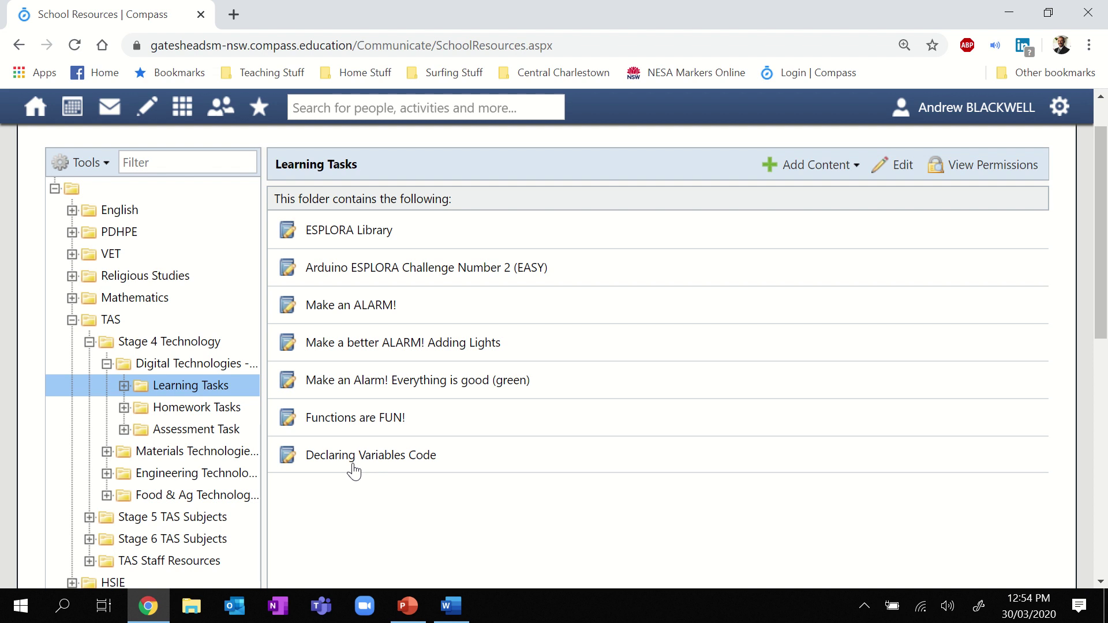
Step: Edit the saved Challenge 2 task to give students task visibility, conversation, submission and grading visibility, give parents task visibility, and save it
click(435, 270)
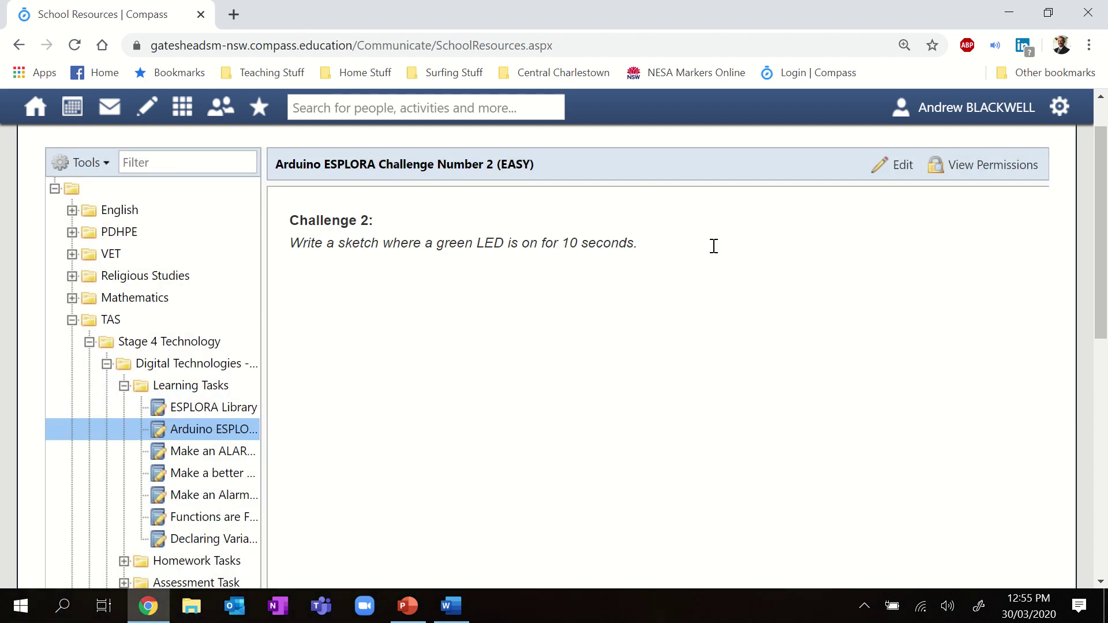
click(884, 167)
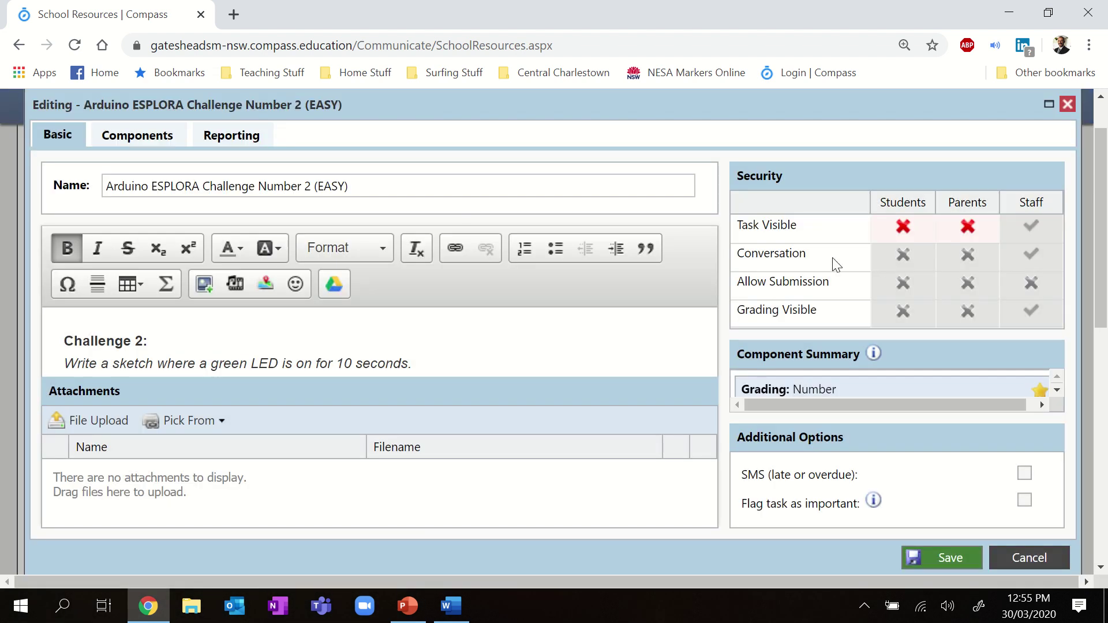
click(149, 141)
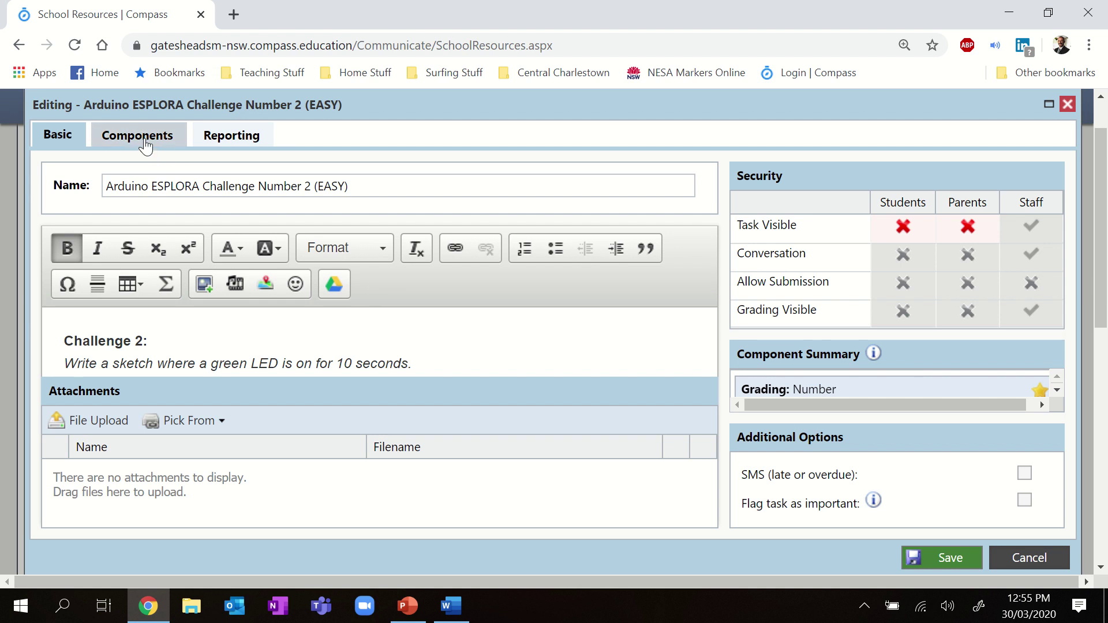
click(66, 145)
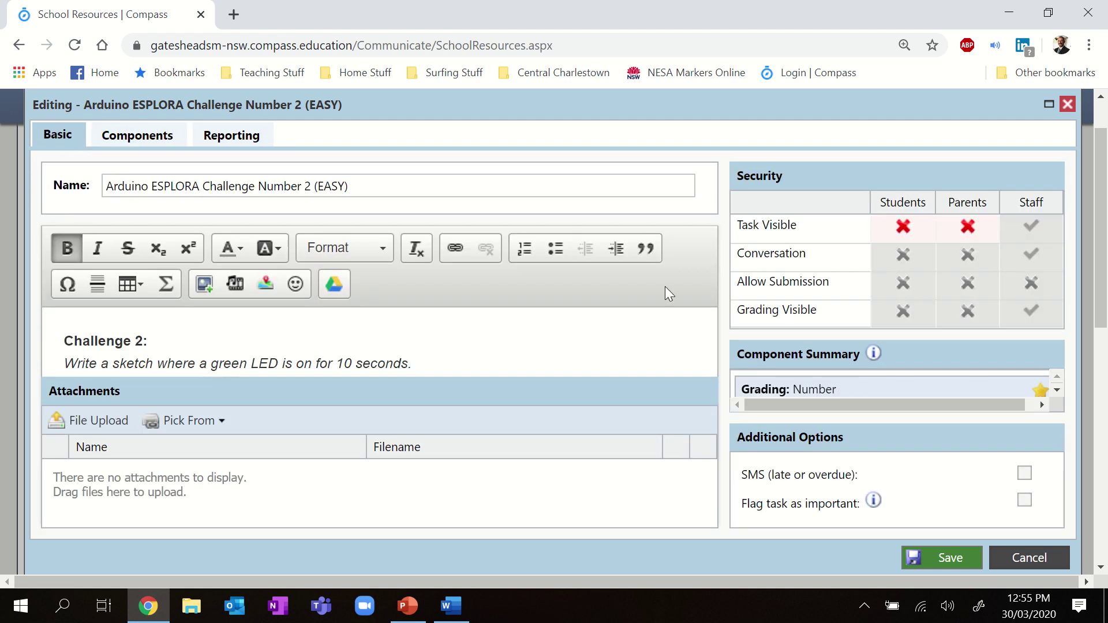
click(893, 233)
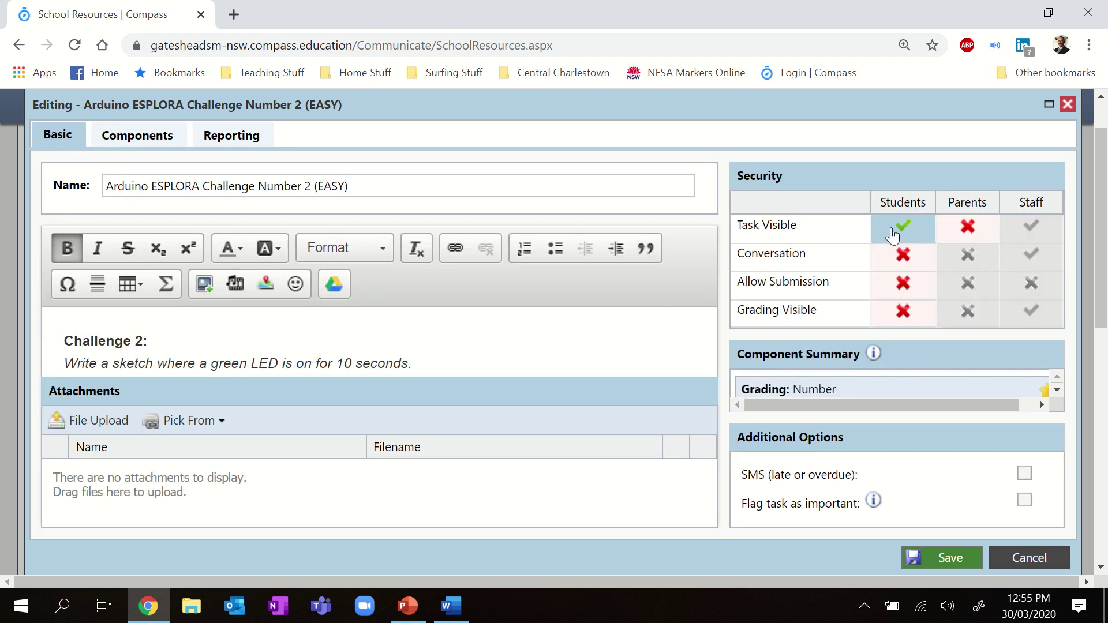
click(902, 256)
click(902, 293)
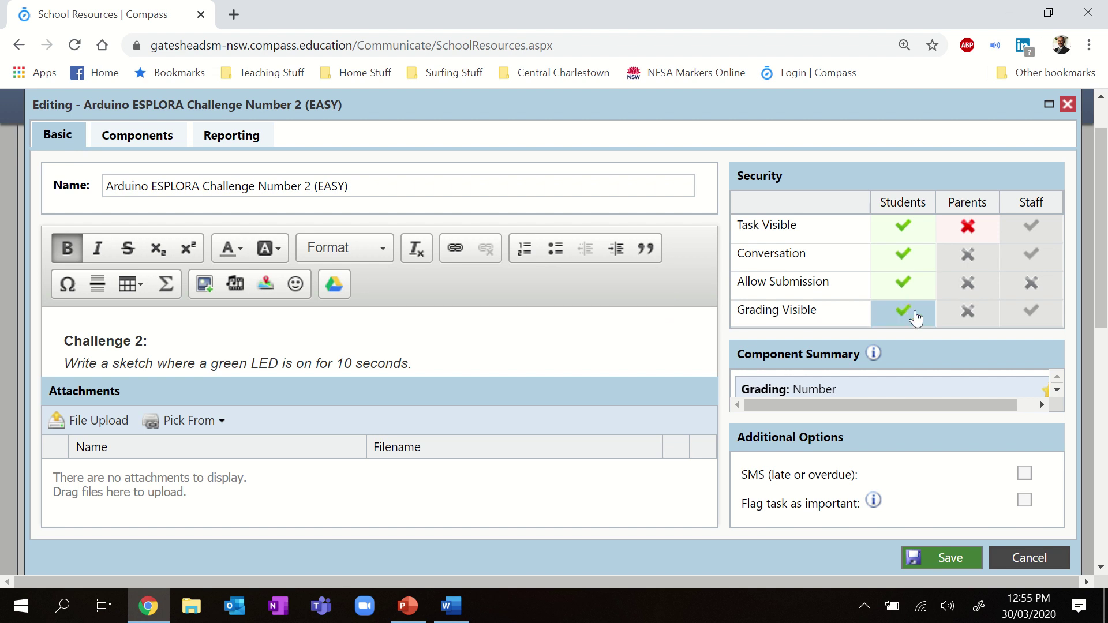
click(972, 235)
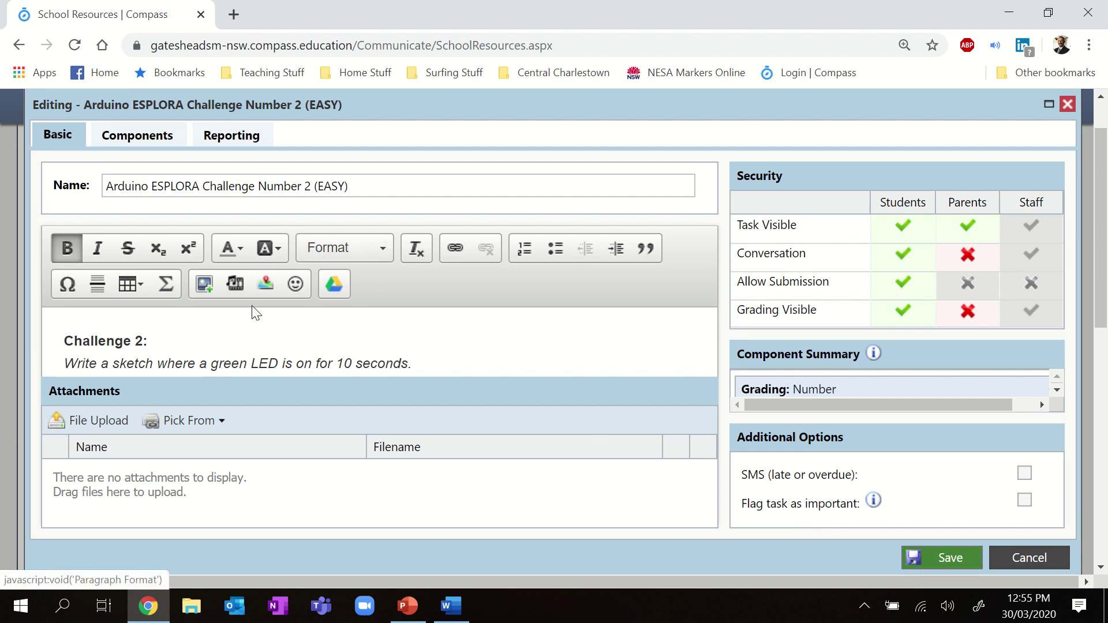
click(959, 563)
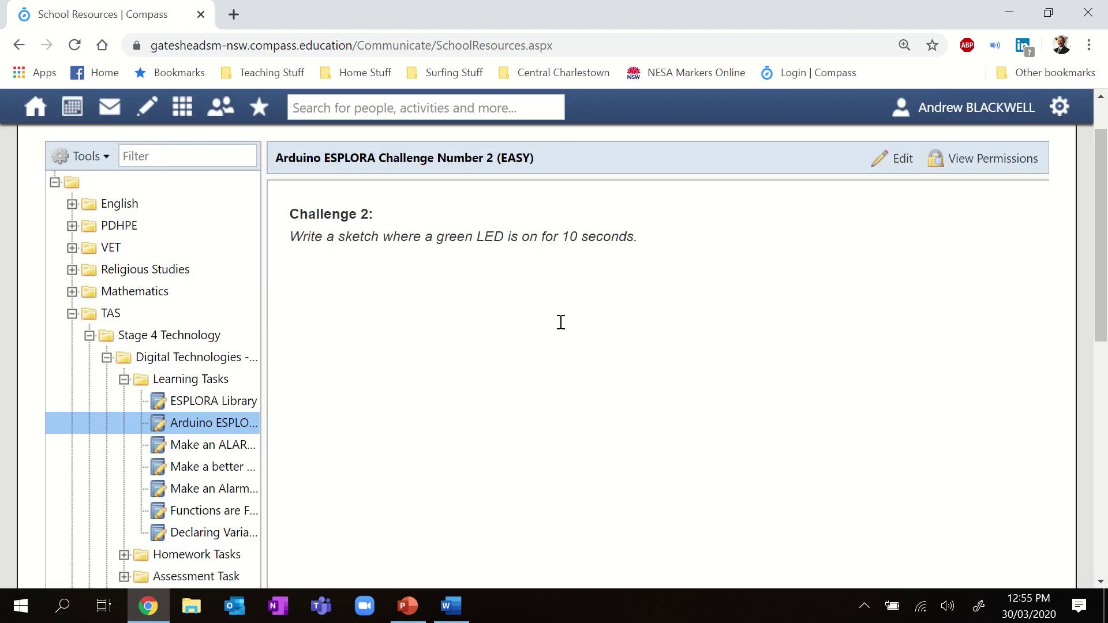
scroll(490, 312, up, 1)
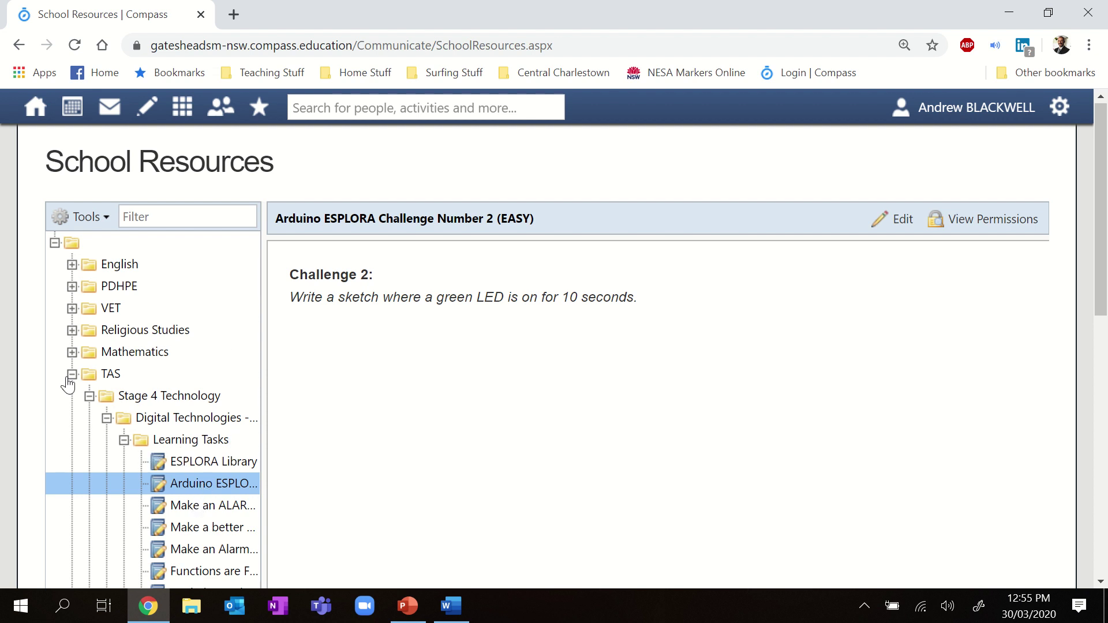
scroll(475, 455, down, 2)
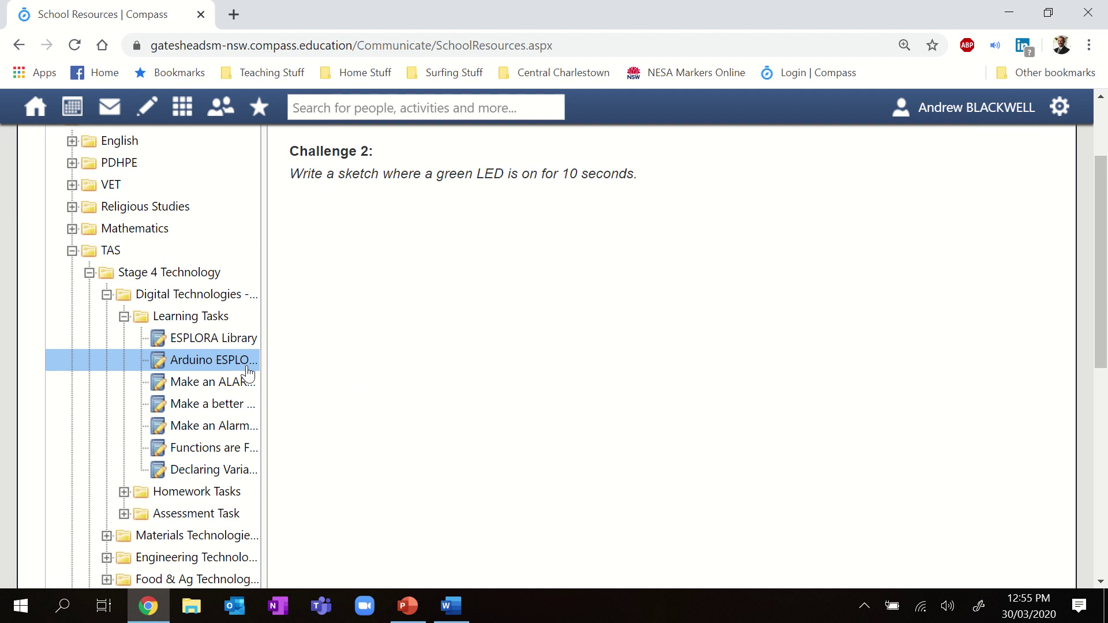
scroll(350, 363, up, 2)
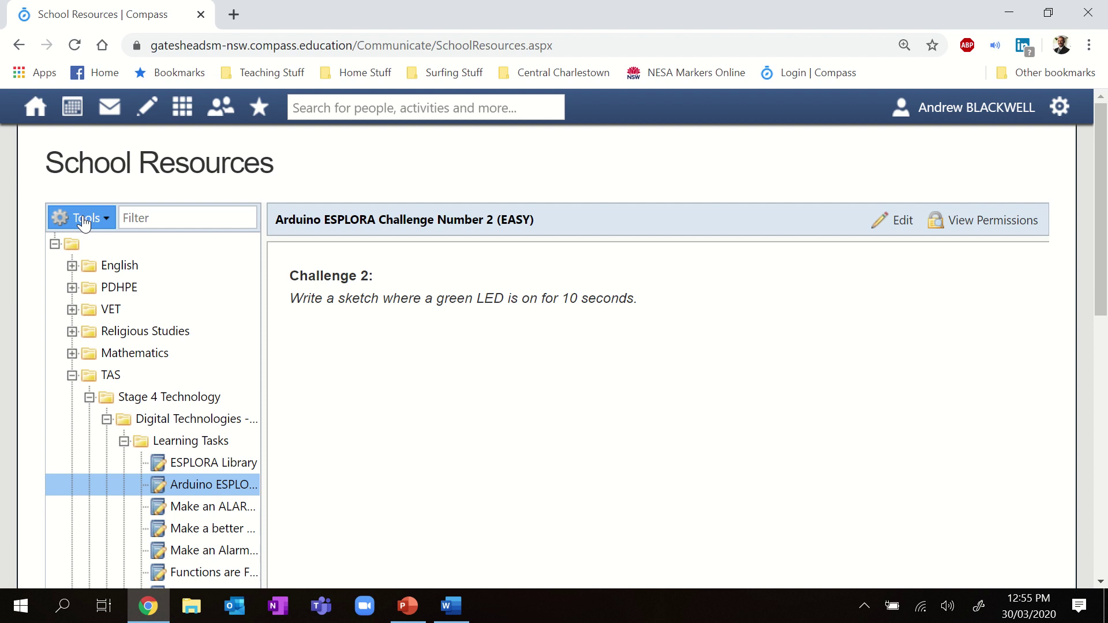
click(84, 219)
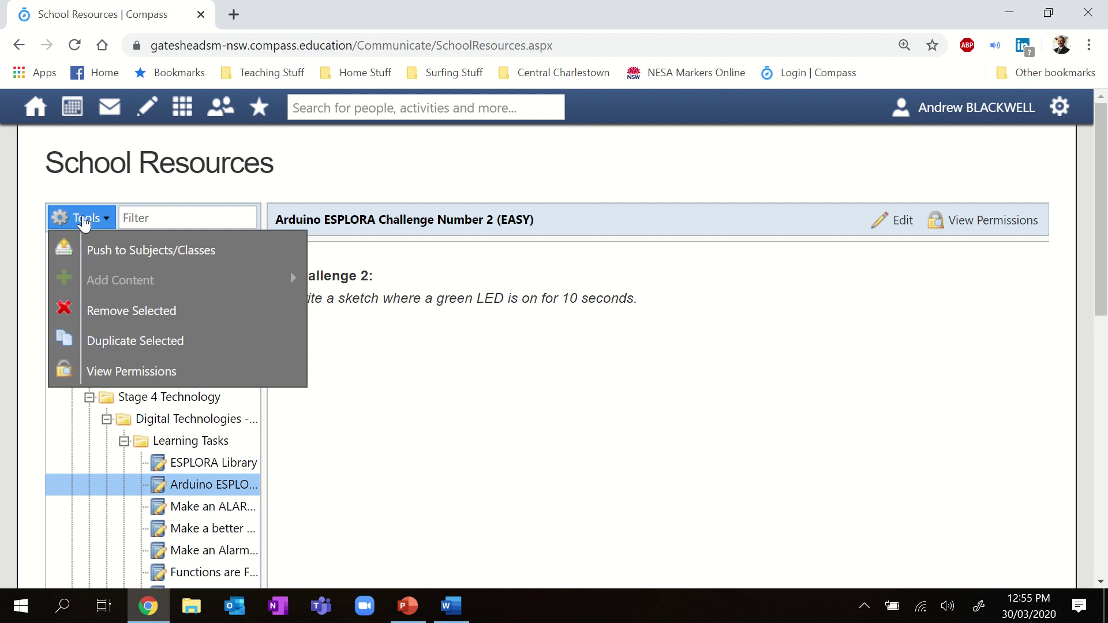
click(104, 250)
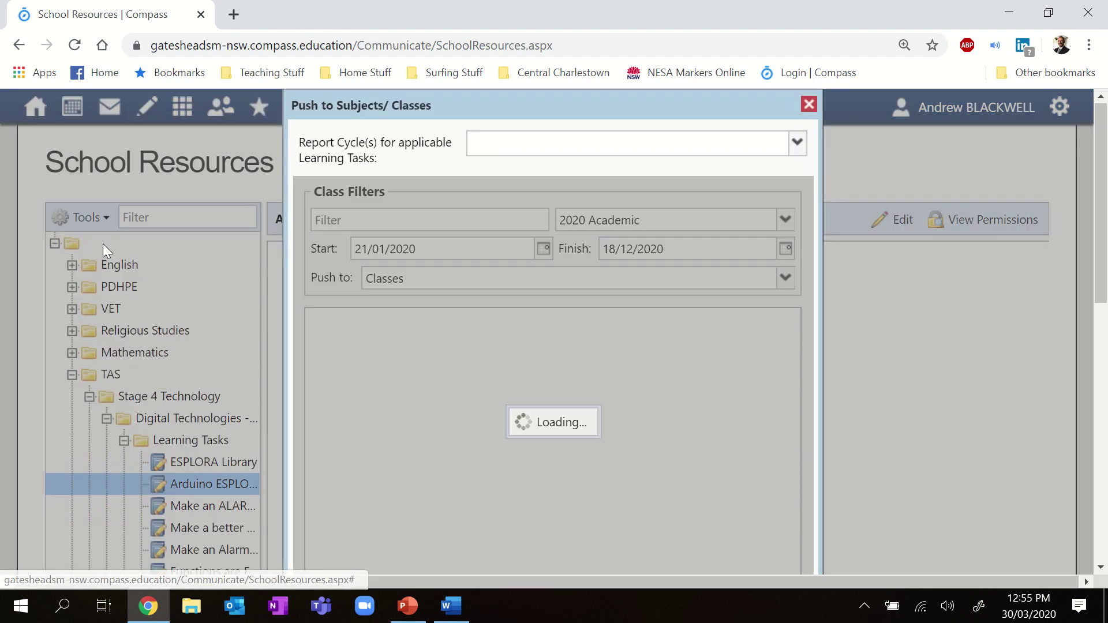
click(808, 105)
Step: Open Push to Subjects/Classes for the Challenge 2 task and select all classes under 7 Technology and 8 Technology
scroll(378, 300, down, 1)
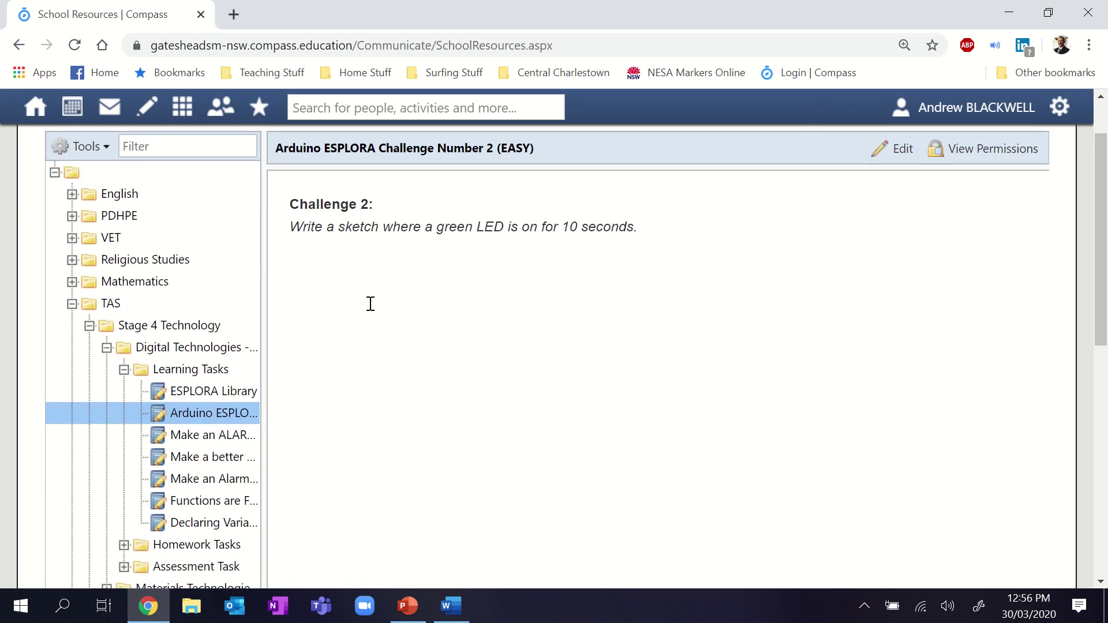
right_click(196, 414)
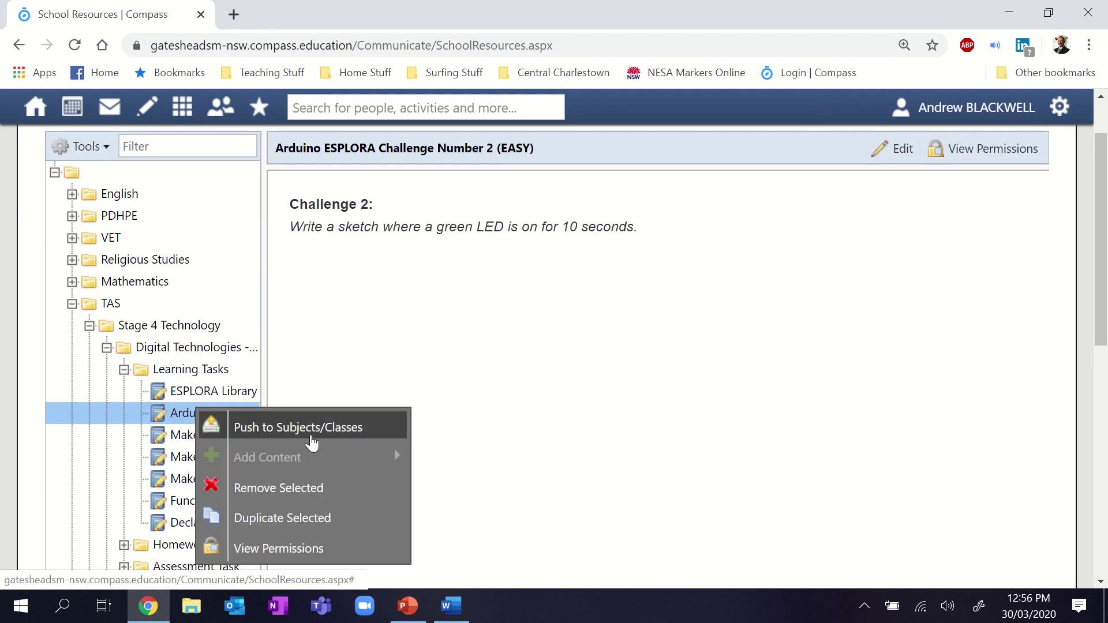
click(350, 432)
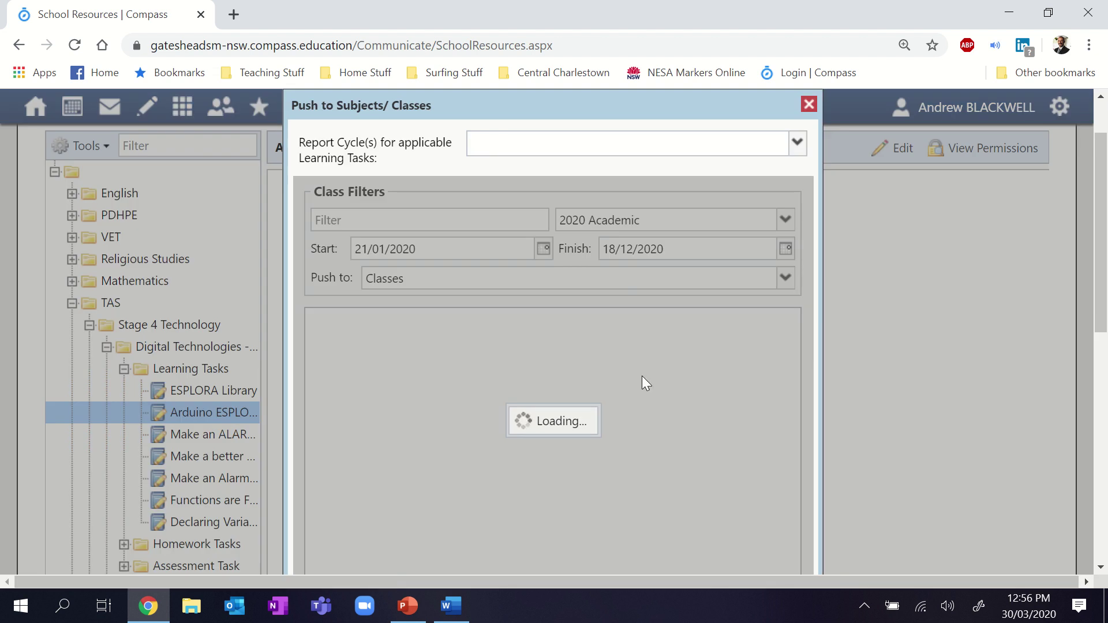
scroll(931, 380, down, 2)
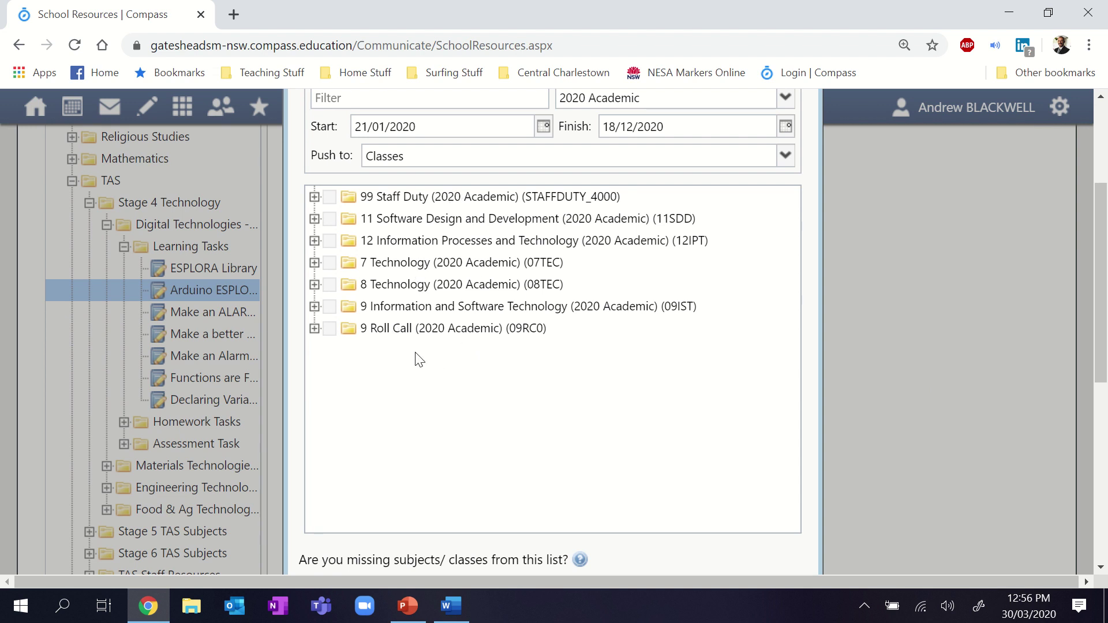
click(315, 262)
click(314, 328)
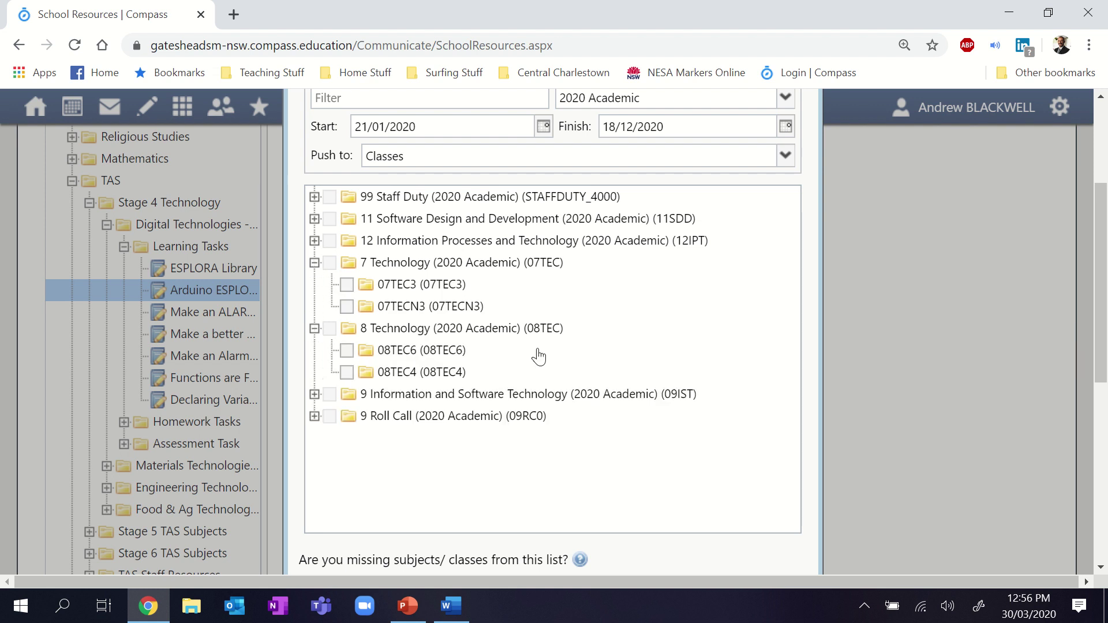
click(330, 263)
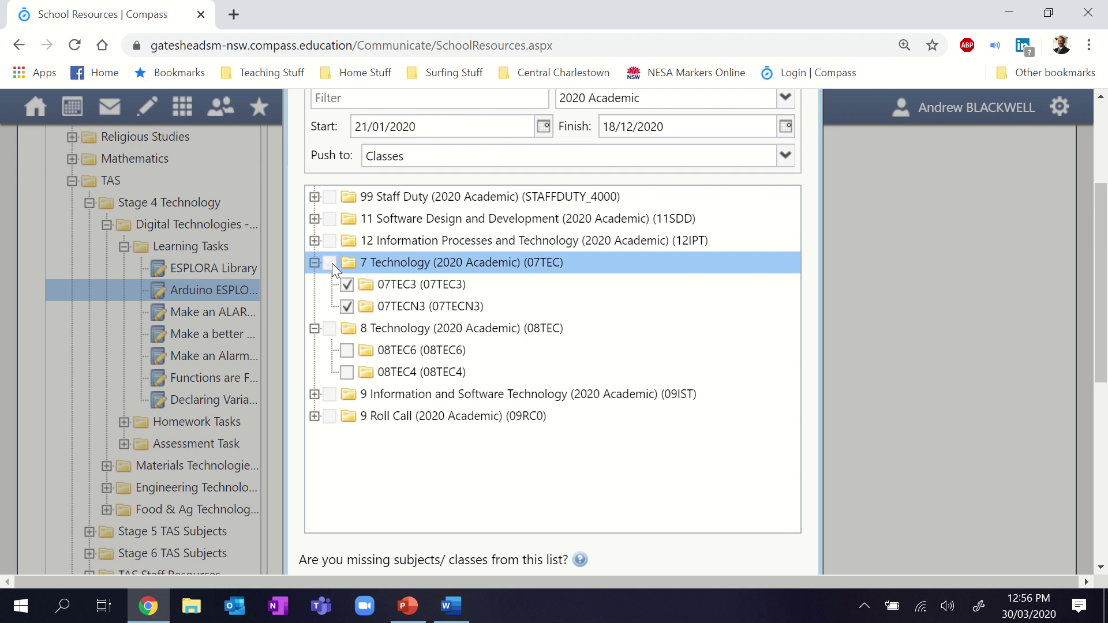
click(330, 329)
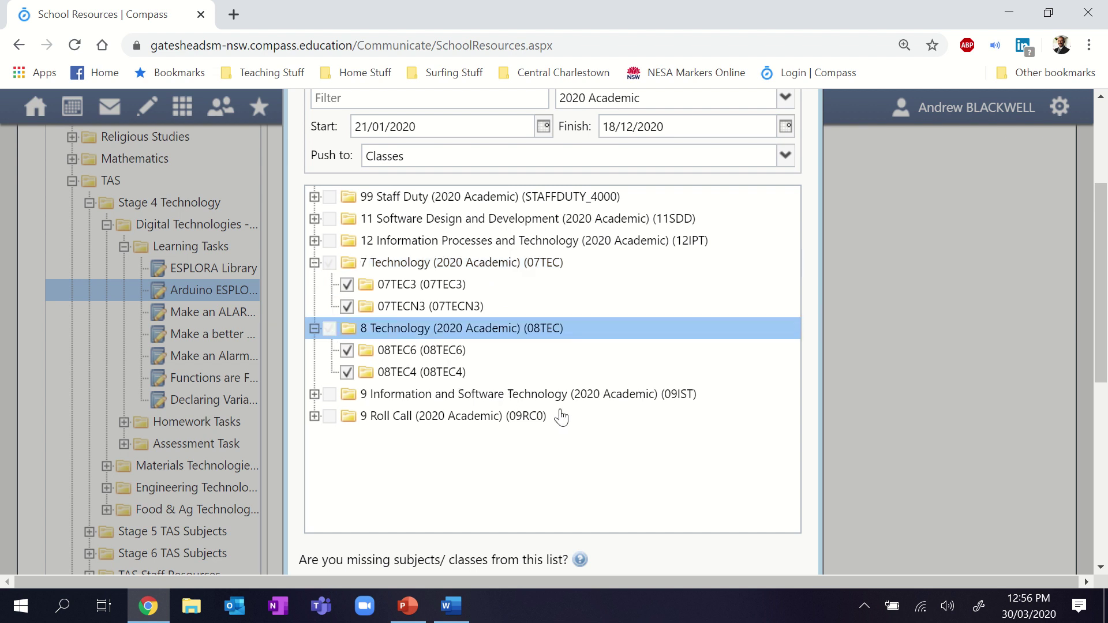
Step: Check the class selection and push the learning task content to the selected classes
scroll(560, 414, up, 2)
scroll(560, 414, down, 7)
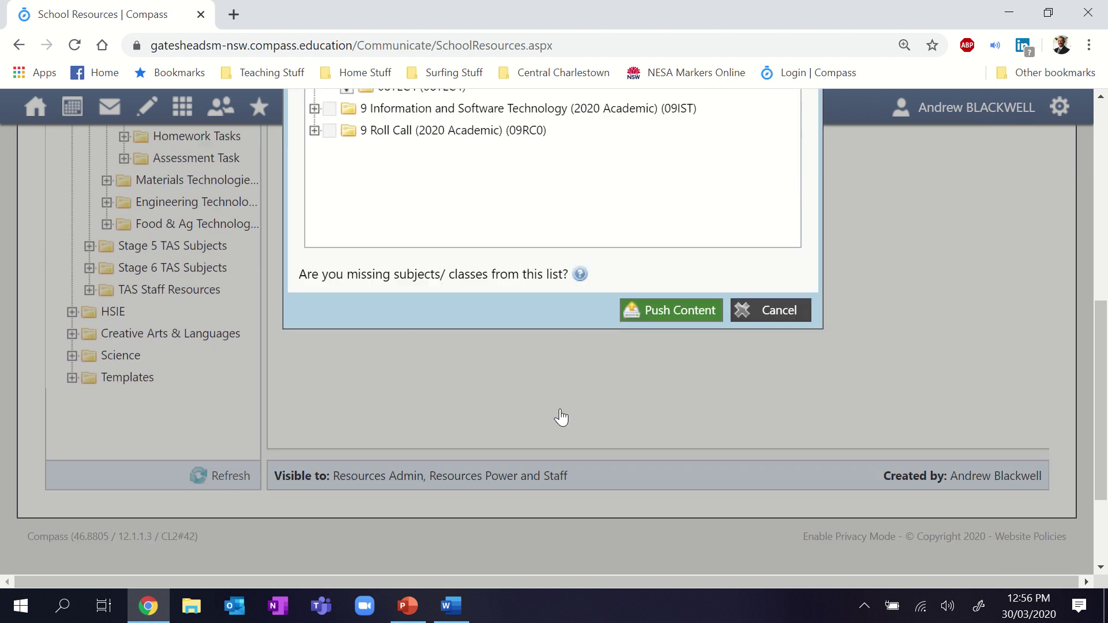
scroll(560, 409, up, 5)
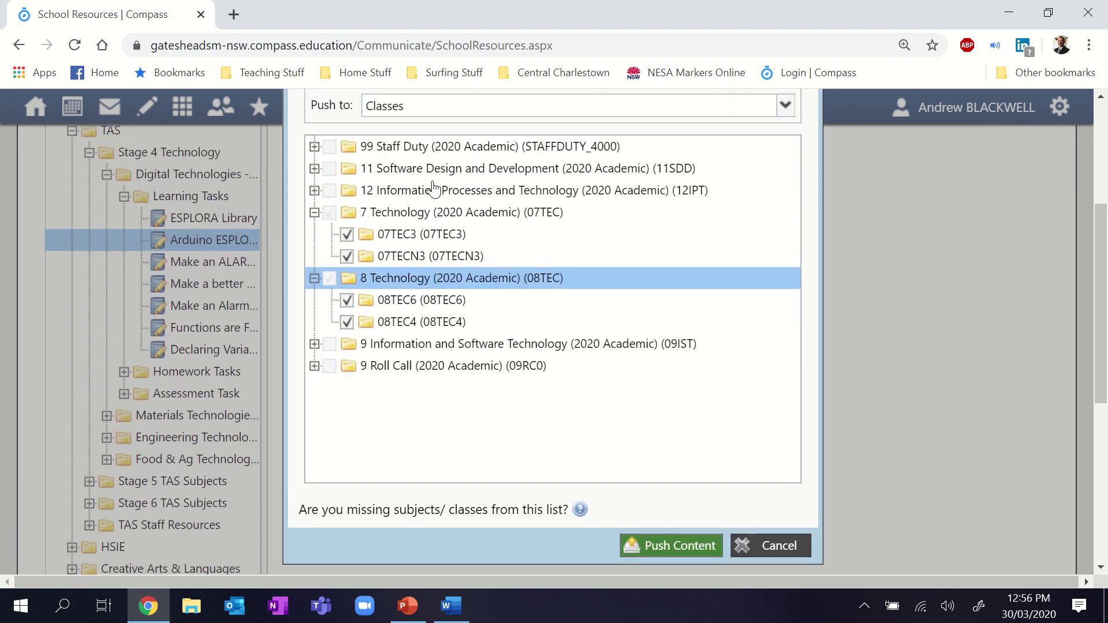
scroll(469, 469, down, 1)
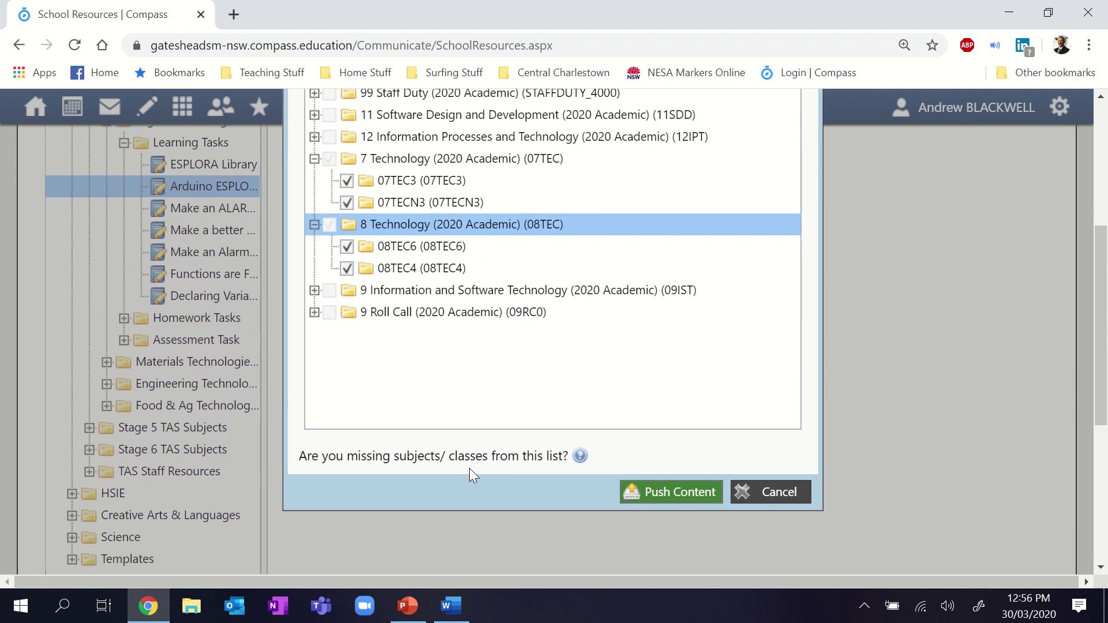
click(665, 493)
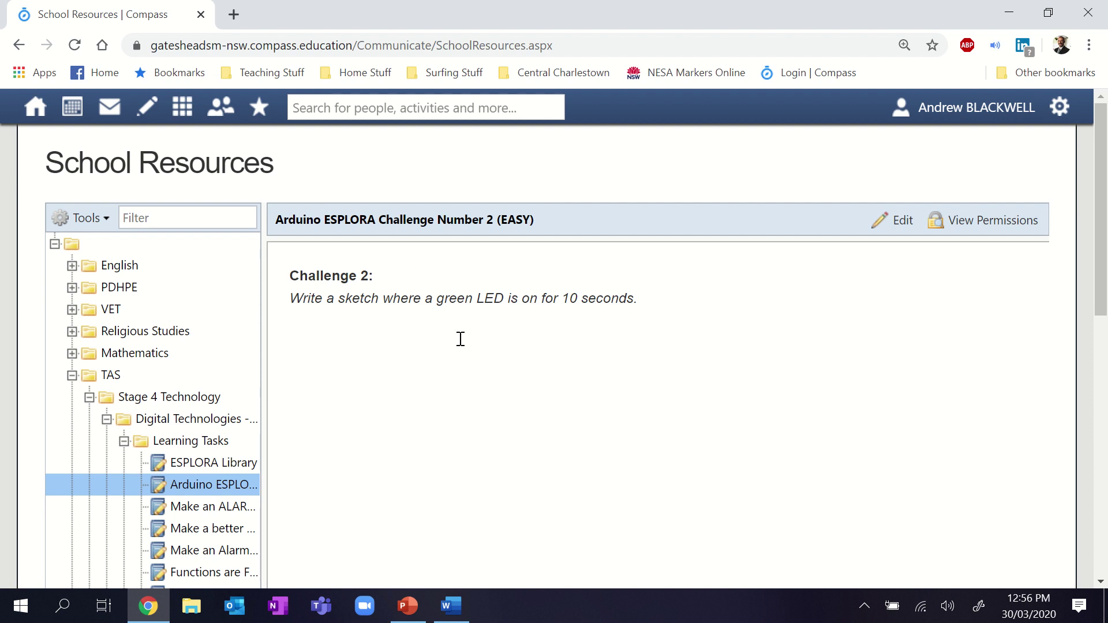
Step: Open the 9:00 class 07TEC3 from the home page schedule and show its learning tasks
click(37, 111)
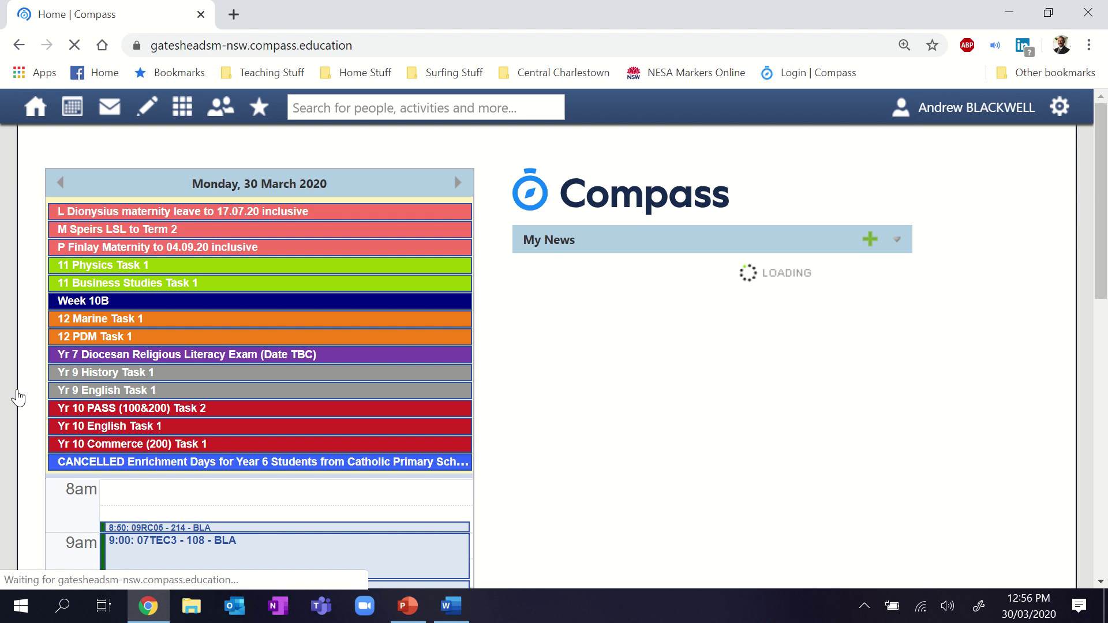
scroll(16, 395, down, 4)
click(176, 328)
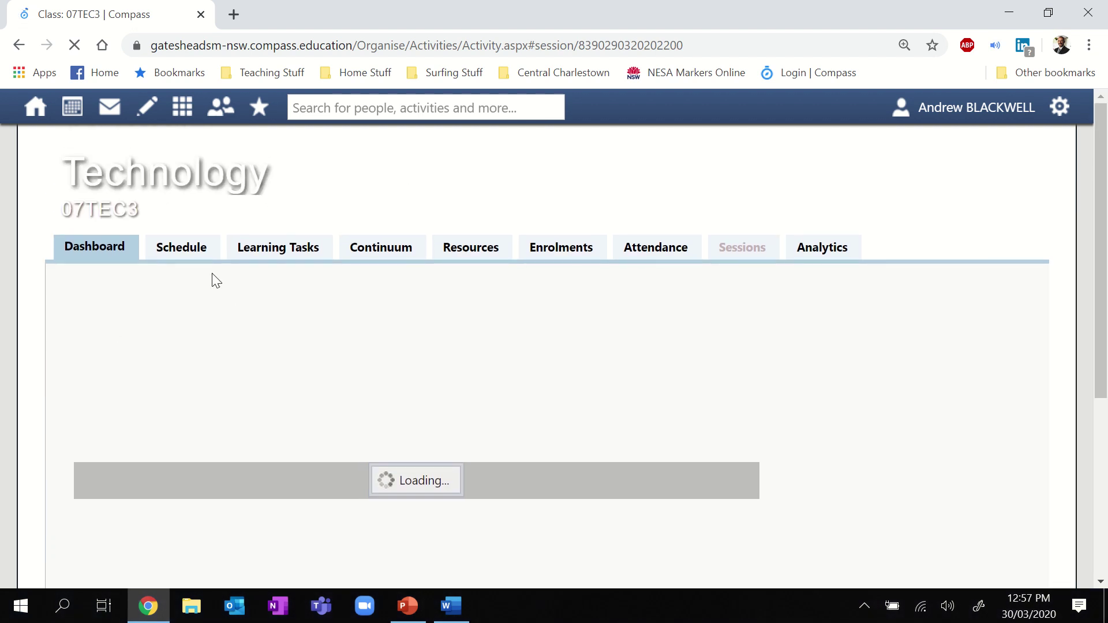
scroll(345, 453, down, 2)
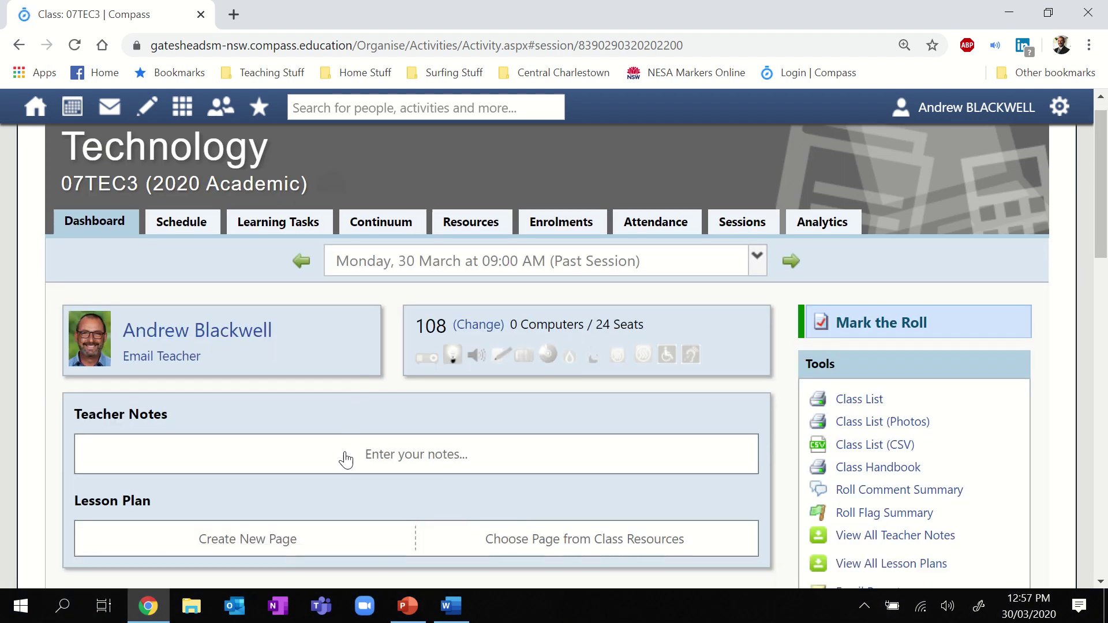
scroll(346, 460, down, 6)
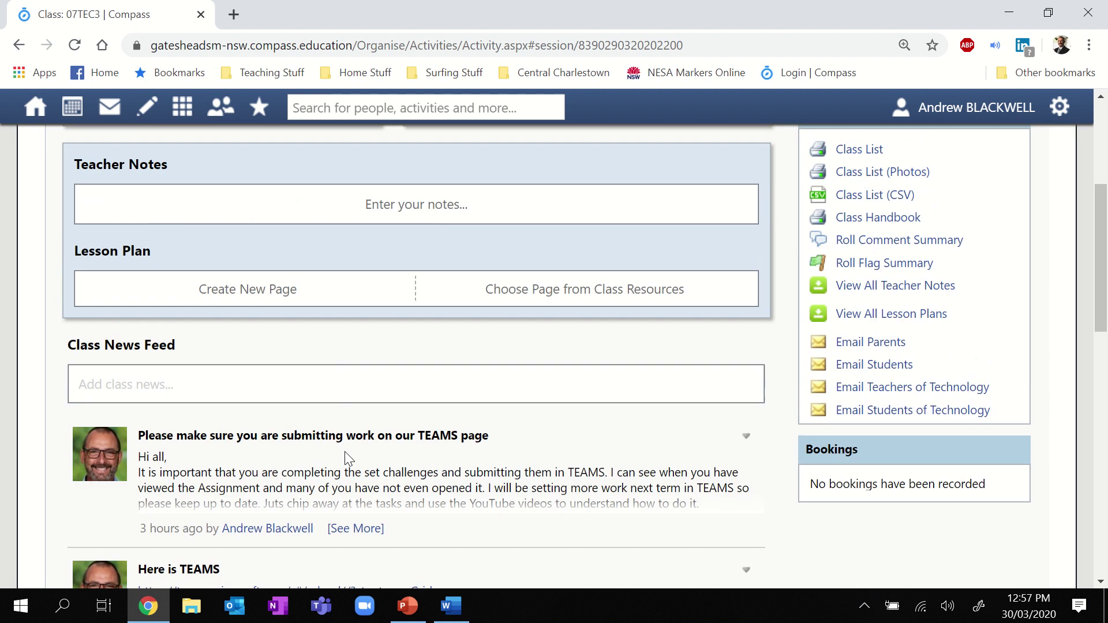
scroll(346, 460, up, 8)
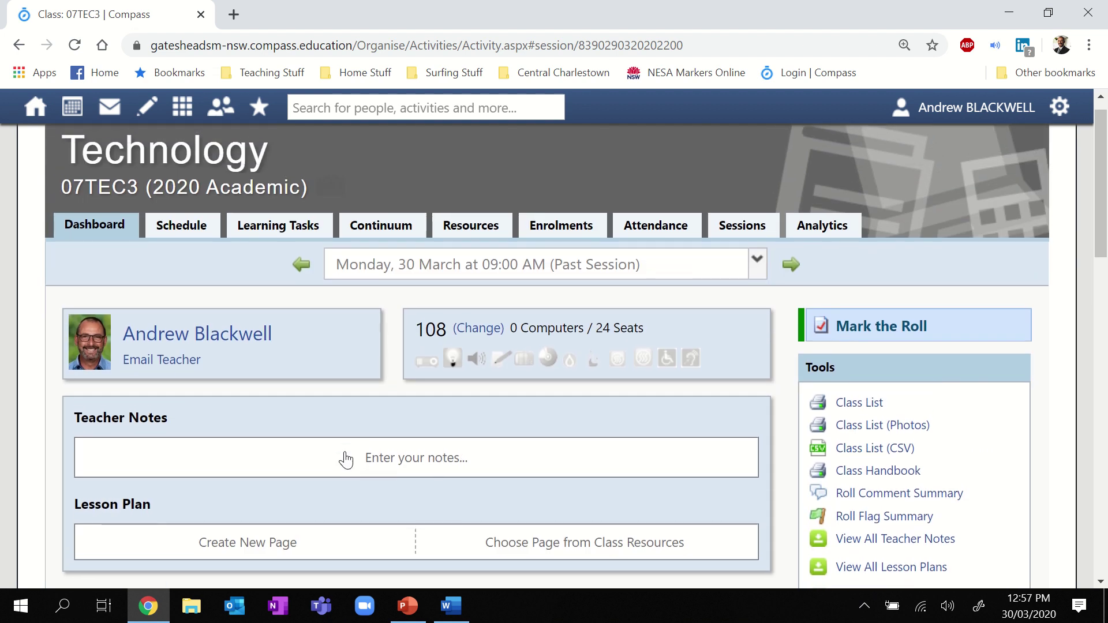
click(283, 227)
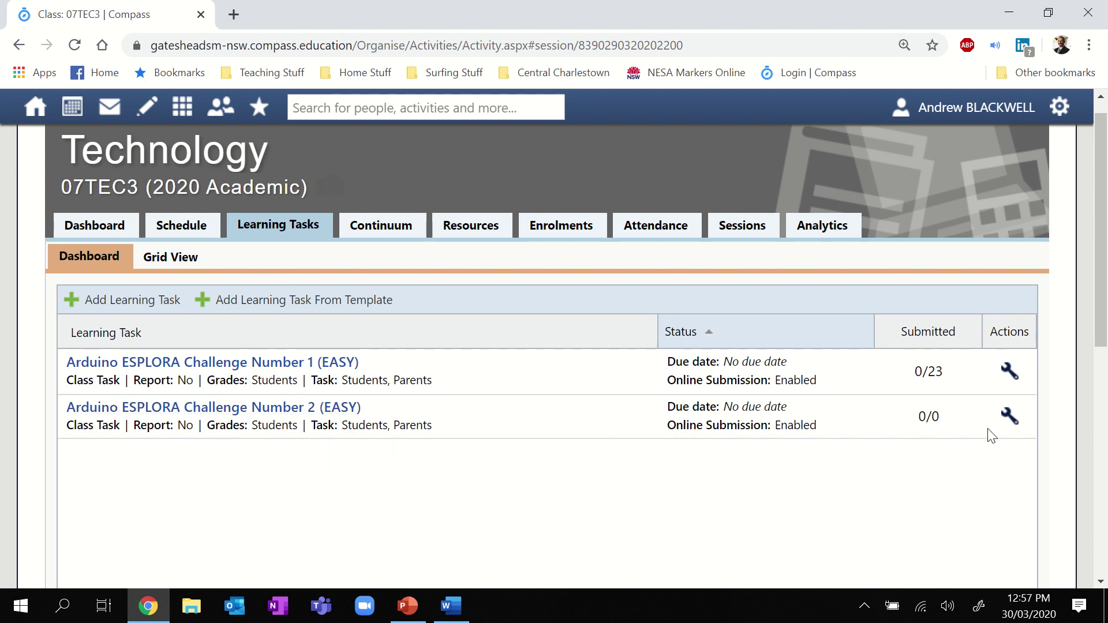
Step: Edit the class's Arduino ESPLORA Challenge Number 2 (EASY) task to include all currently enrolled students, and save it
click(1009, 416)
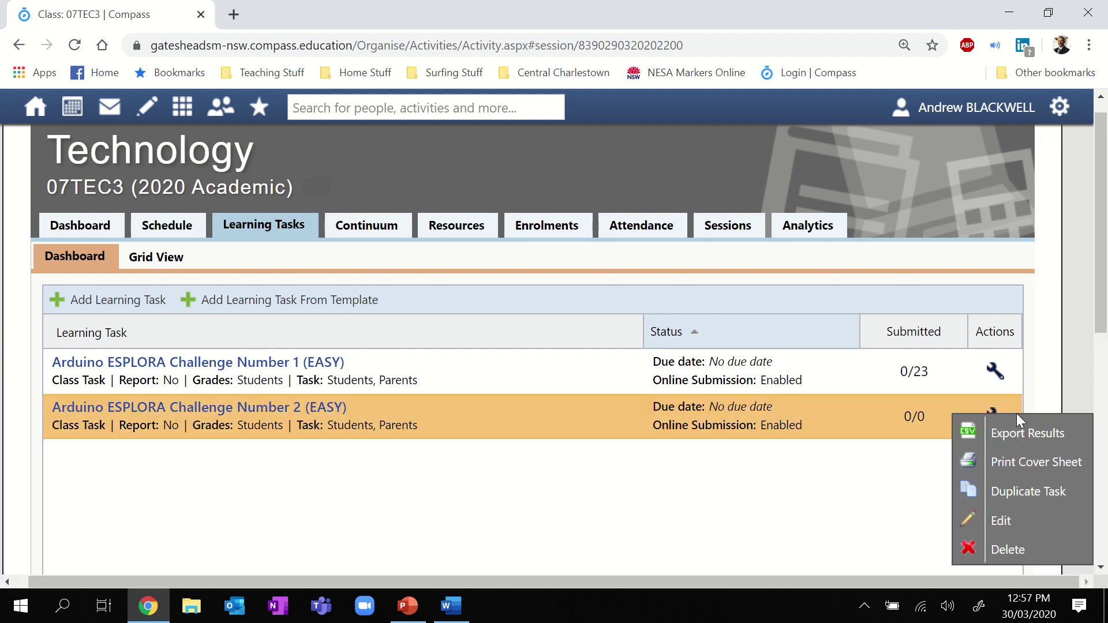
click(1009, 518)
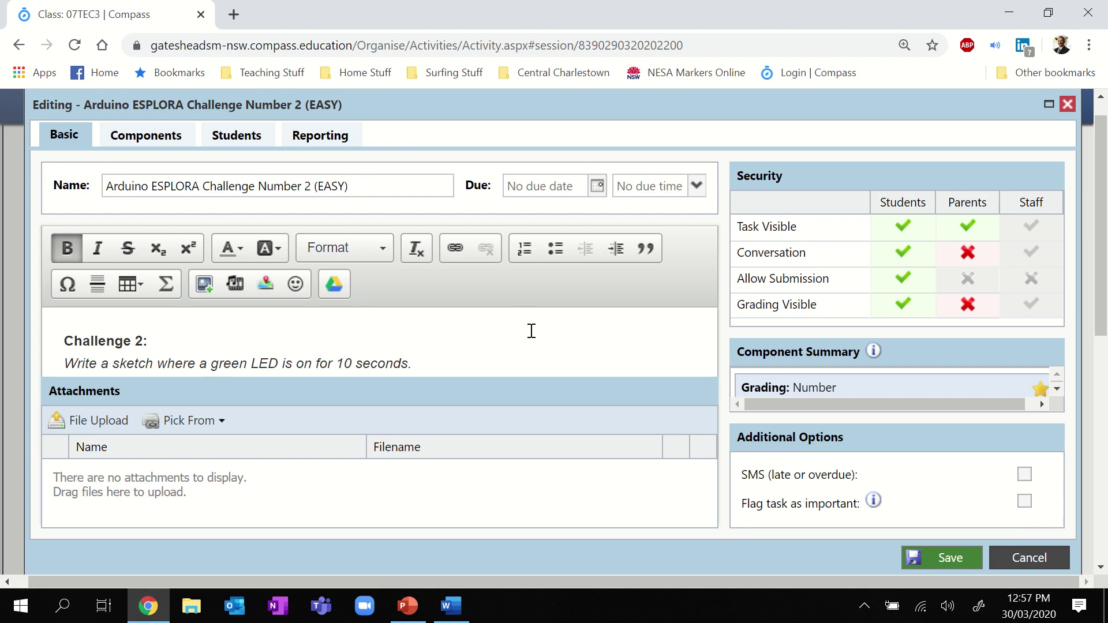
click(233, 145)
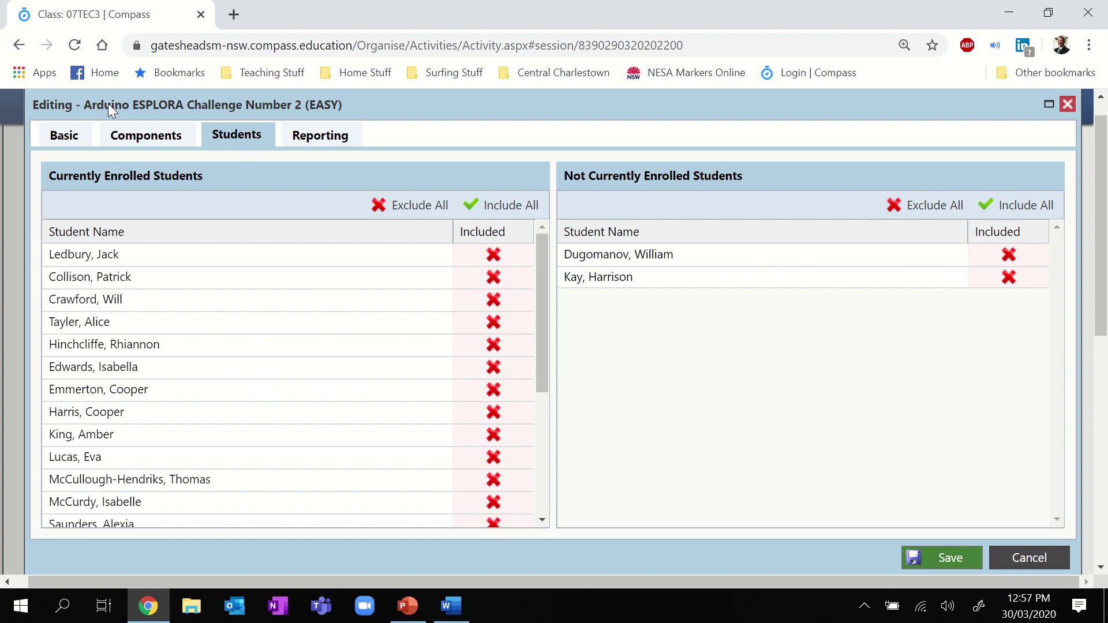
click(87, 138)
click(229, 140)
click(506, 206)
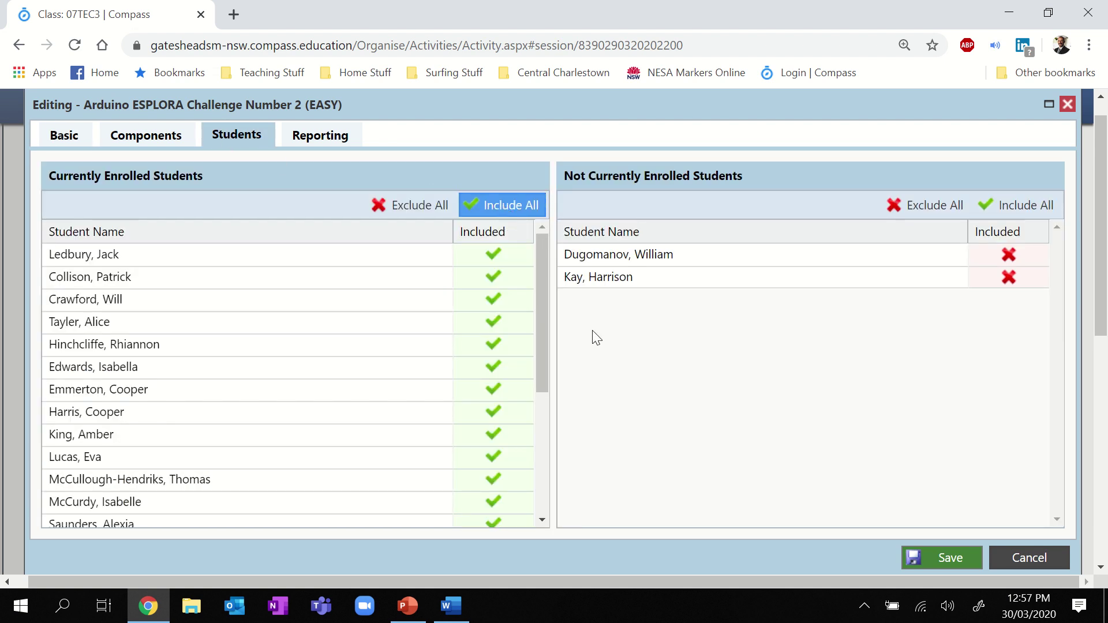
click(943, 555)
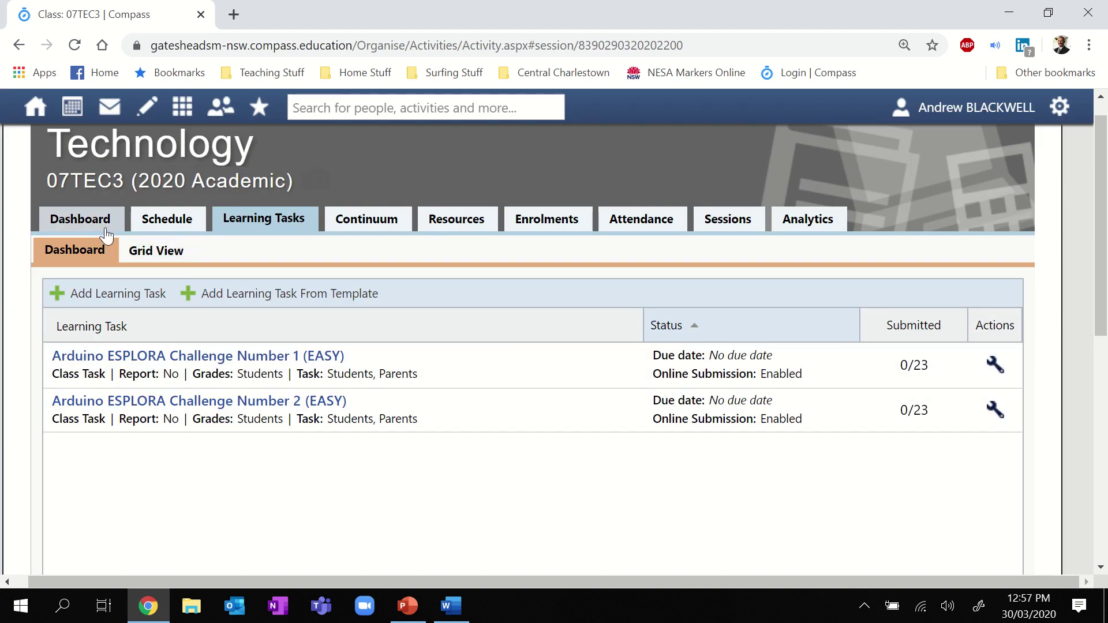
Step: Look over the 07TEC3 class dashboard and return to the class's learning tasks
click(84, 226)
scroll(220, 434, down, 3)
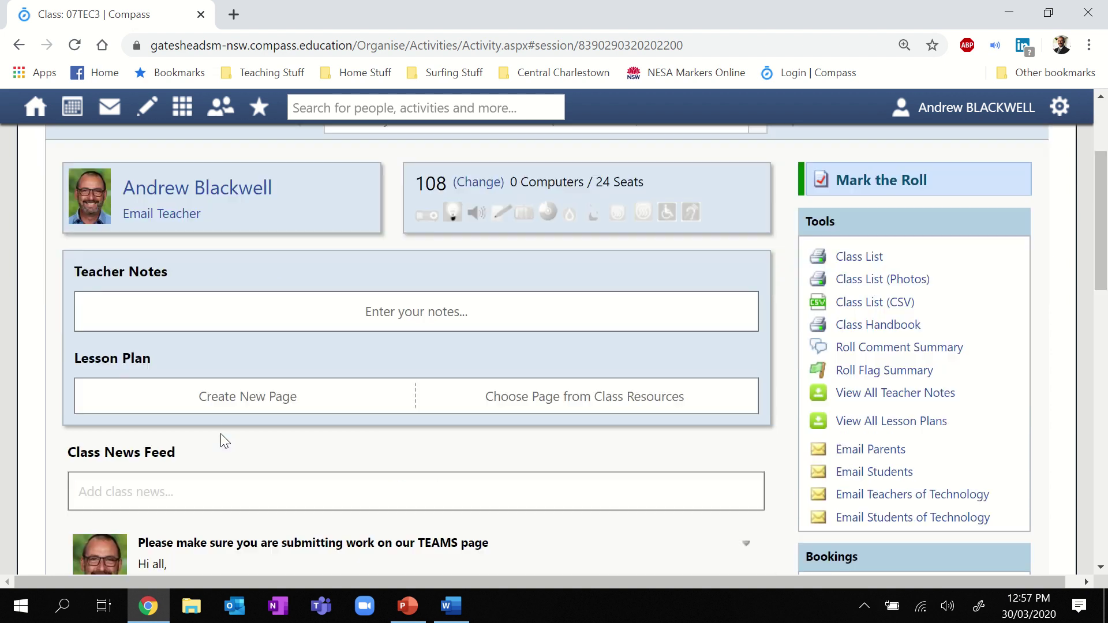
scroll(229, 352, up, 2)
click(258, 161)
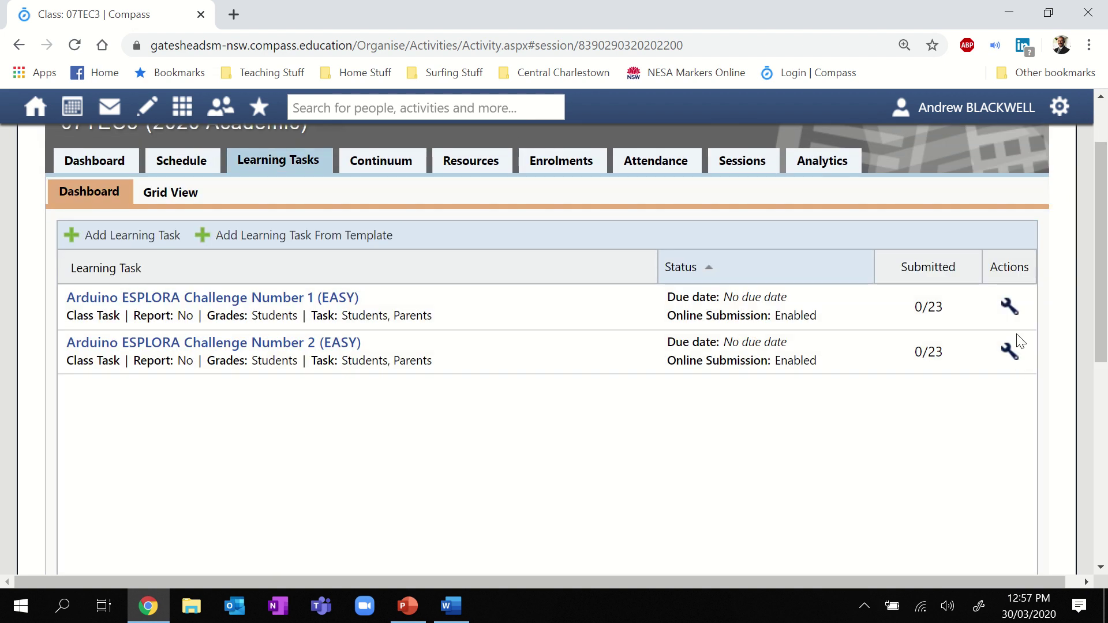
Step: Open result entry for Arduino ESPLORA Challenge Number 2 (EASY) and examine the student list, submission status and grading fields
click(260, 345)
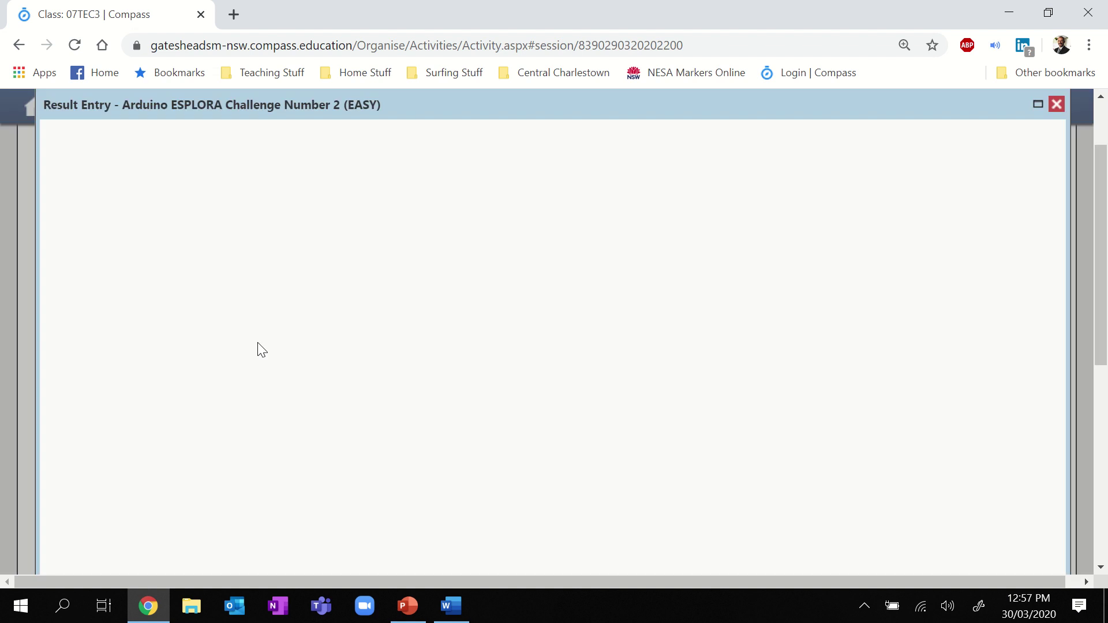
scroll(258, 345, down, 3)
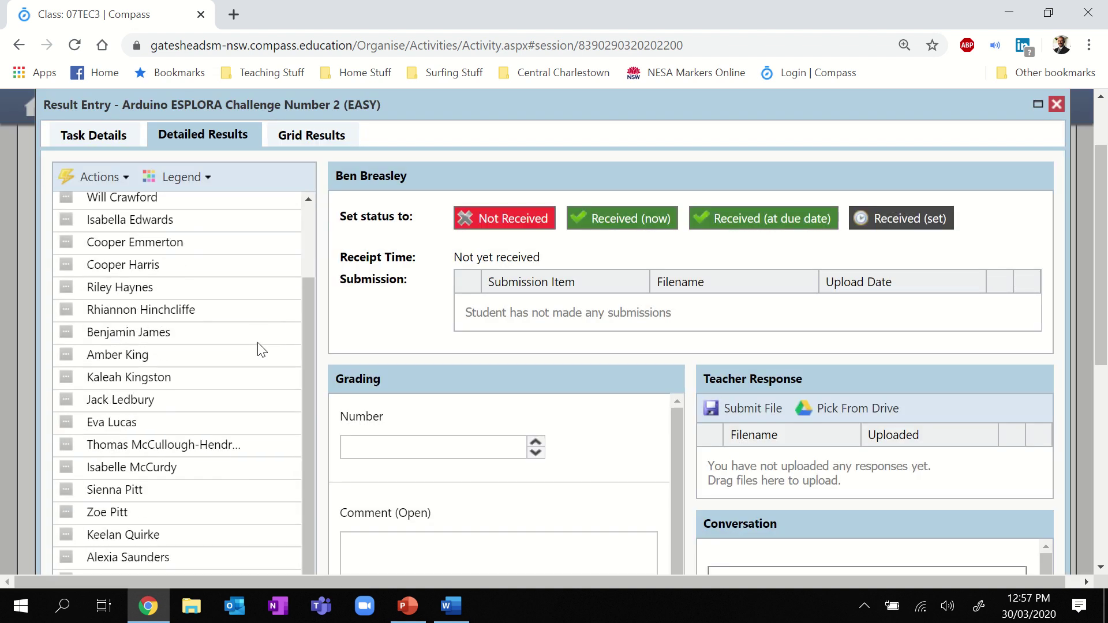
scroll(261, 349, up, 2)
scroll(408, 329, down, 3)
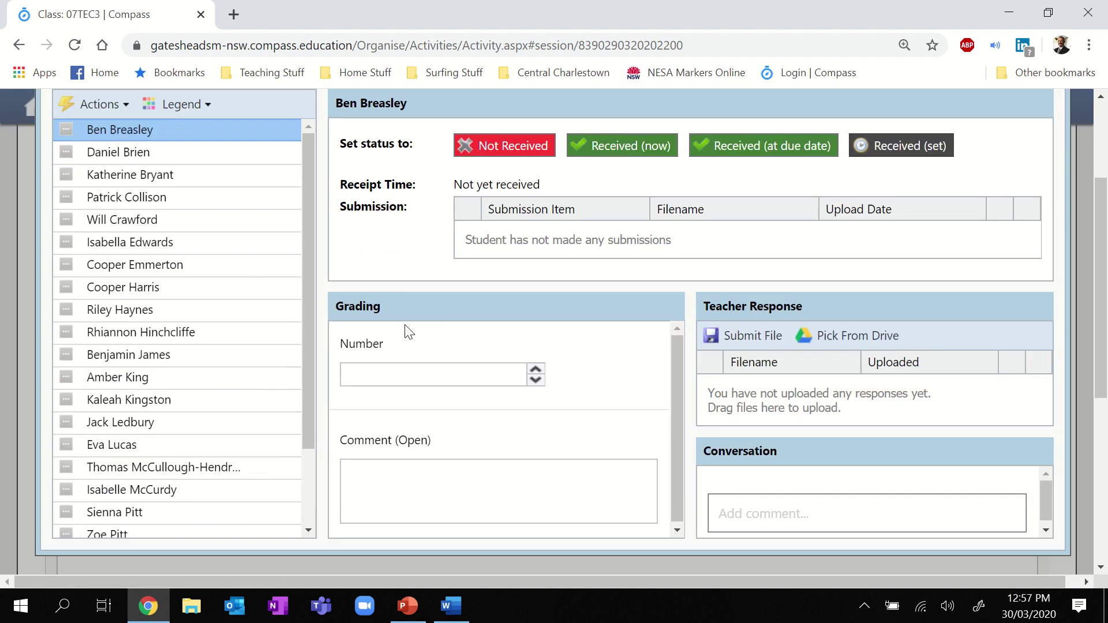
scroll(408, 329, up, 2)
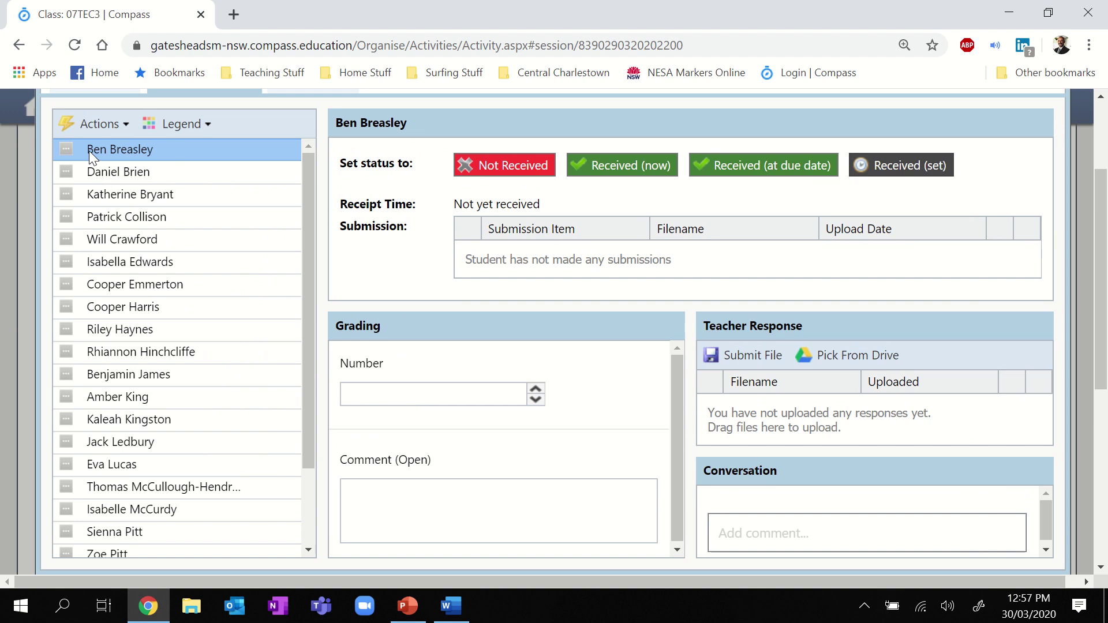
Step: Set the first listed student's Number grade to -1
click(535, 389)
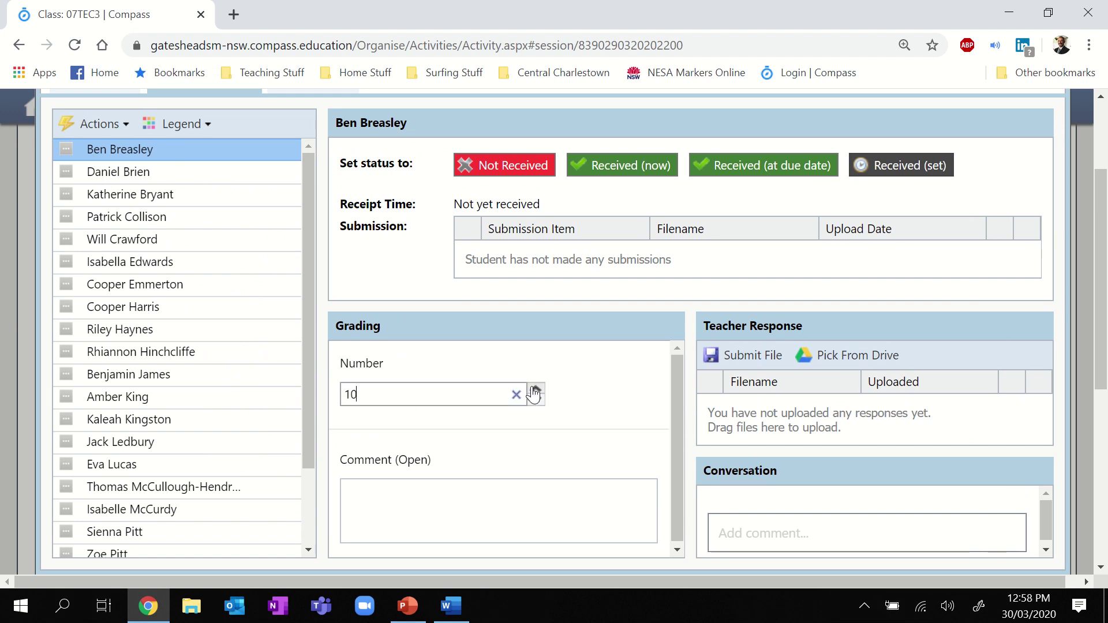
click(535, 400)
click(535, 400)
click(536, 400)
click(536, 399)
click(535, 400)
click(535, 400)
Step: Open the student's Comment Editor and browse the private comment bank groups and the School-Wide Comment Bank
click(445, 515)
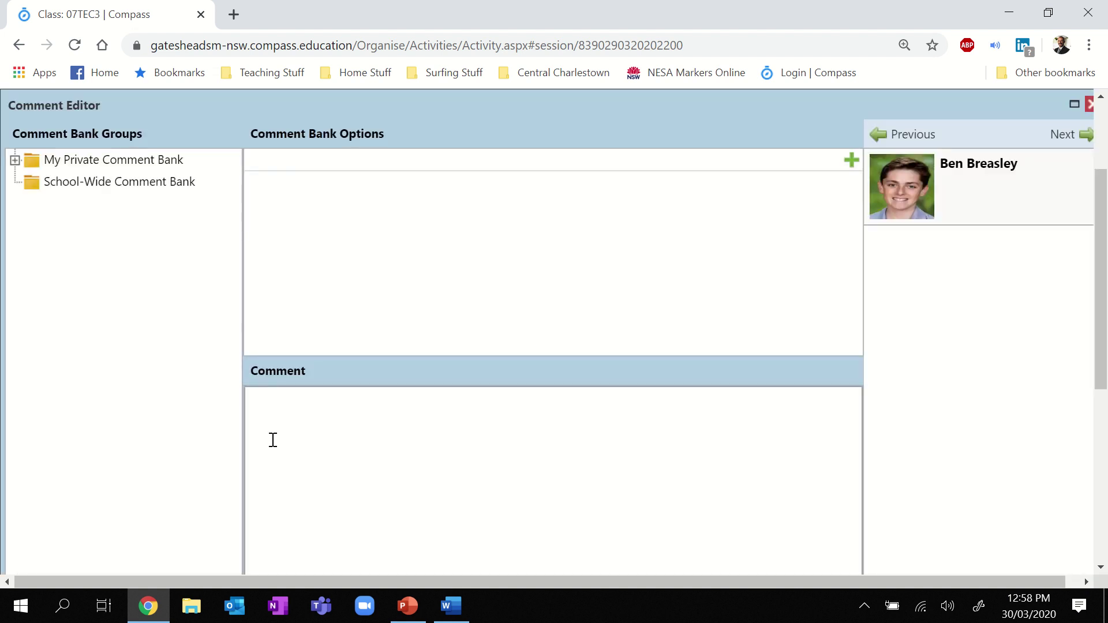
click(15, 160)
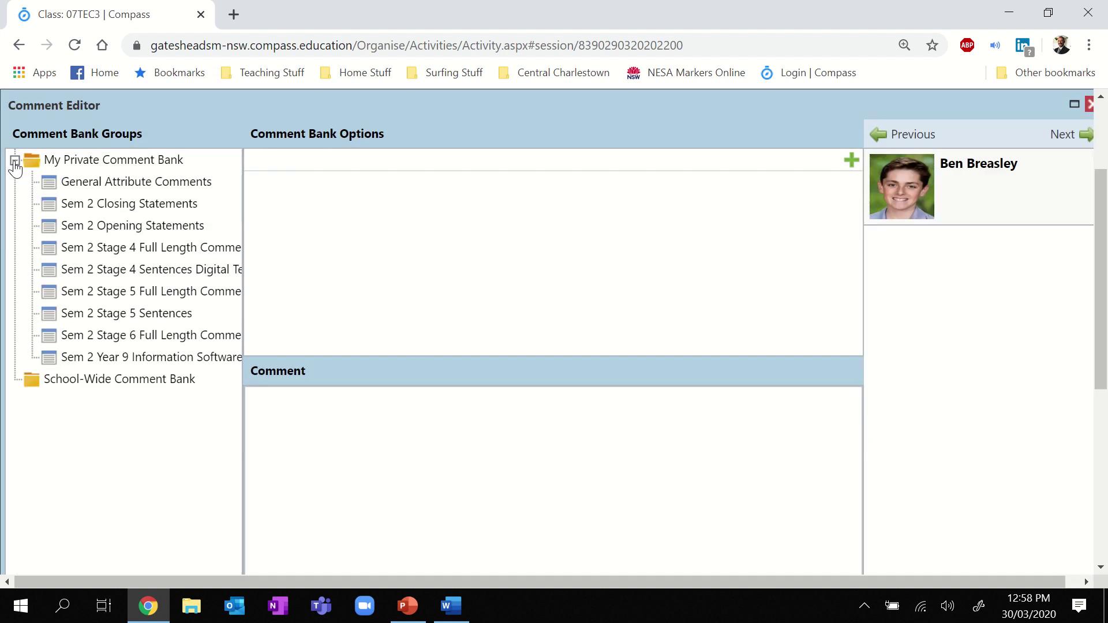
click(100, 190)
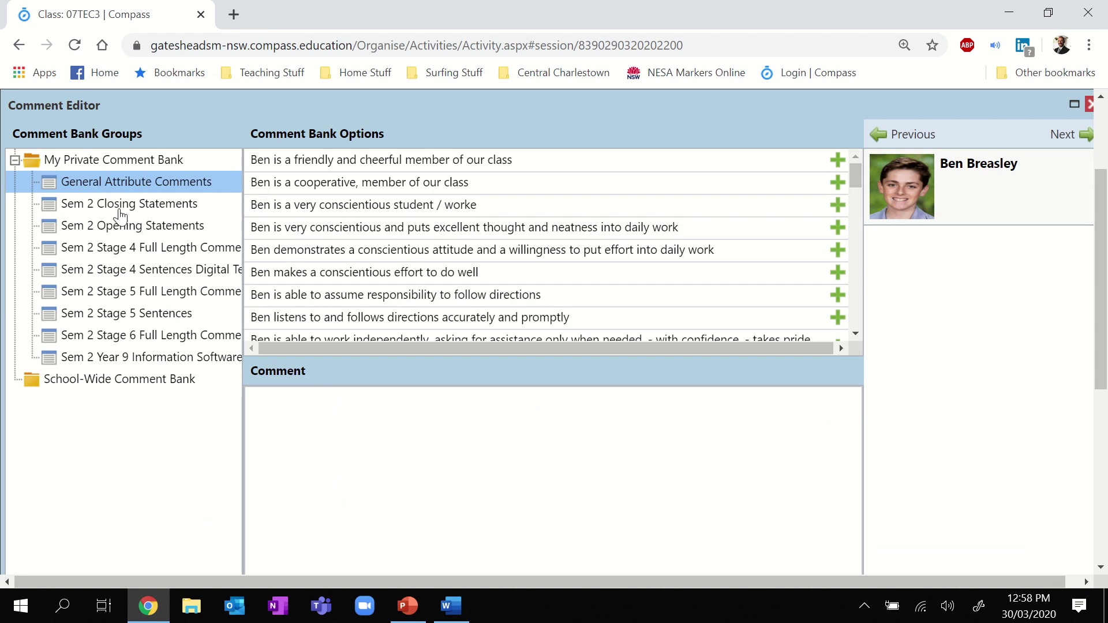
click(118, 212)
click(115, 225)
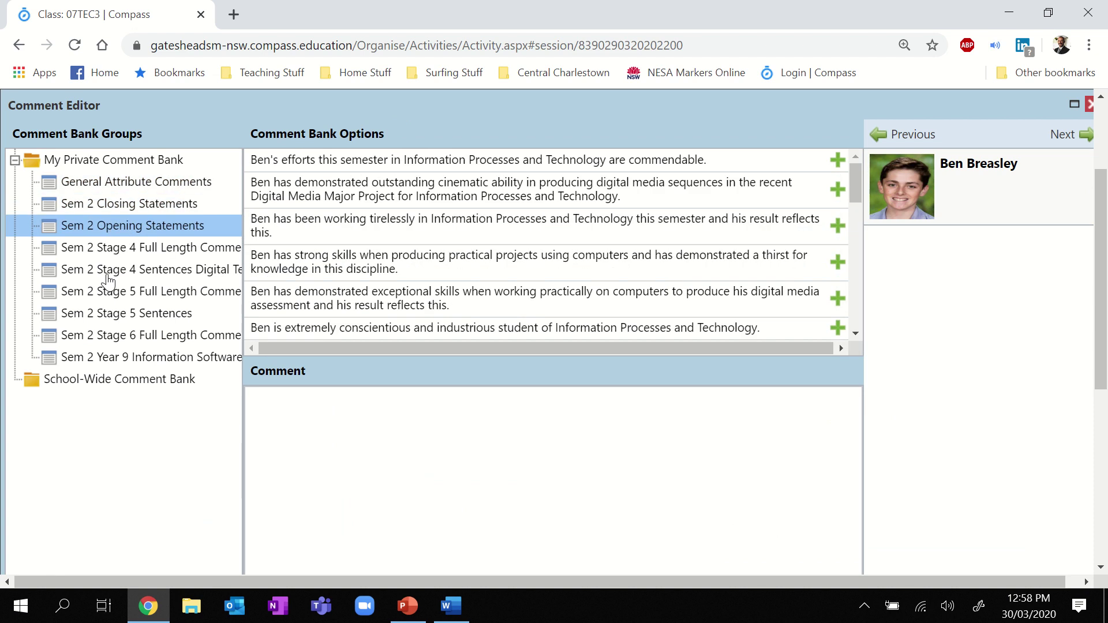
click(107, 274)
click(108, 295)
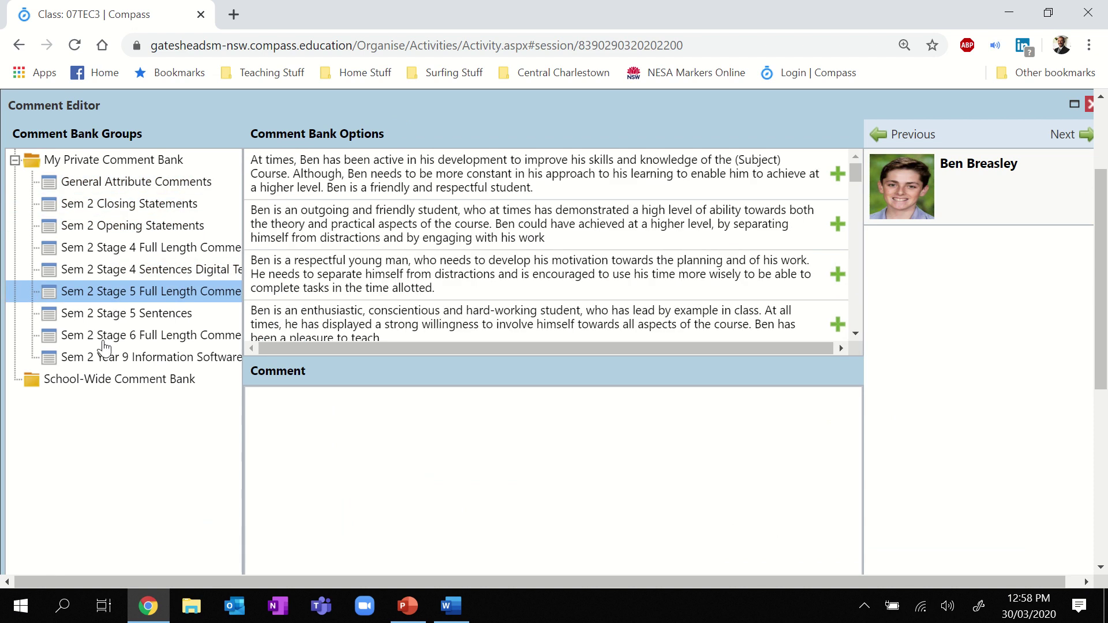
click(107, 379)
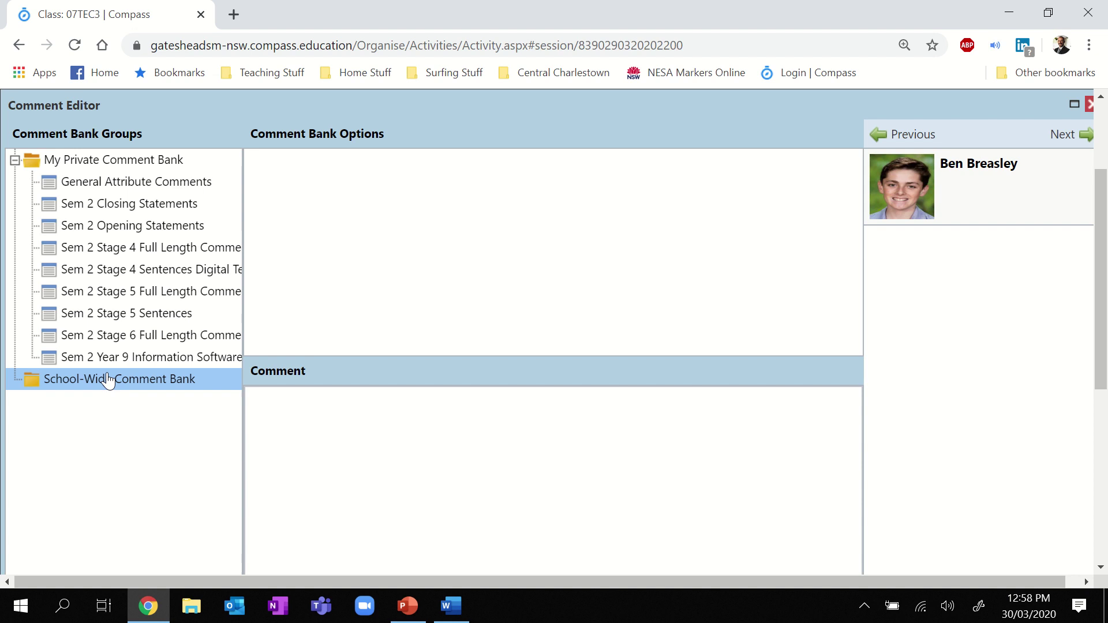
click(15, 159)
Step: Write the comment "Well done. Try next time to space out your work." and close the Comment Editor without saving
click(451, 490)
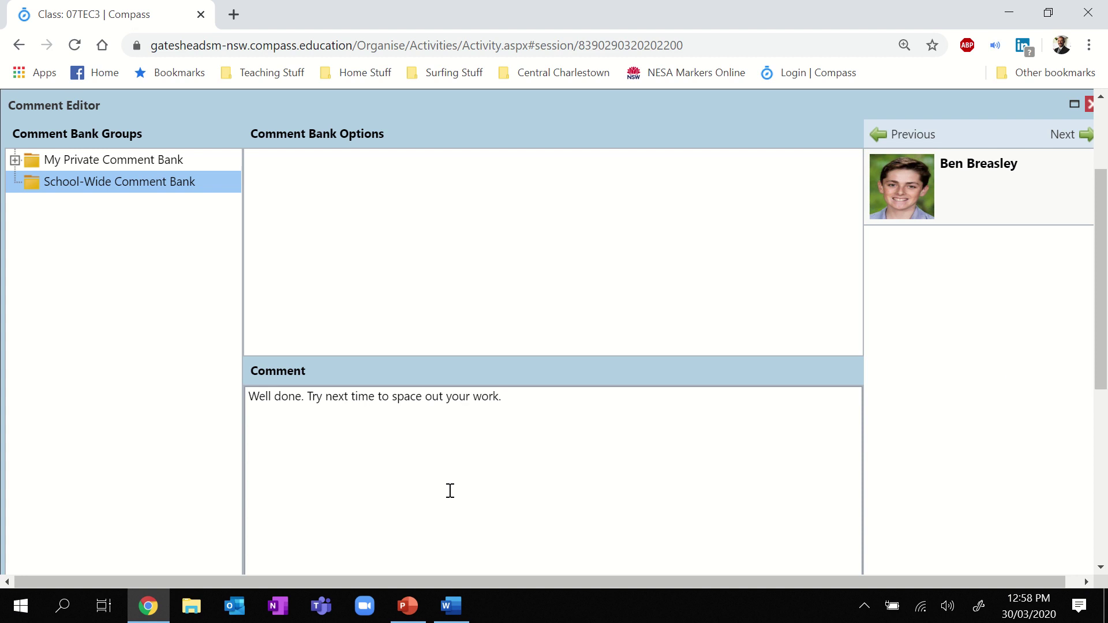
scroll(997, 373, down, 3)
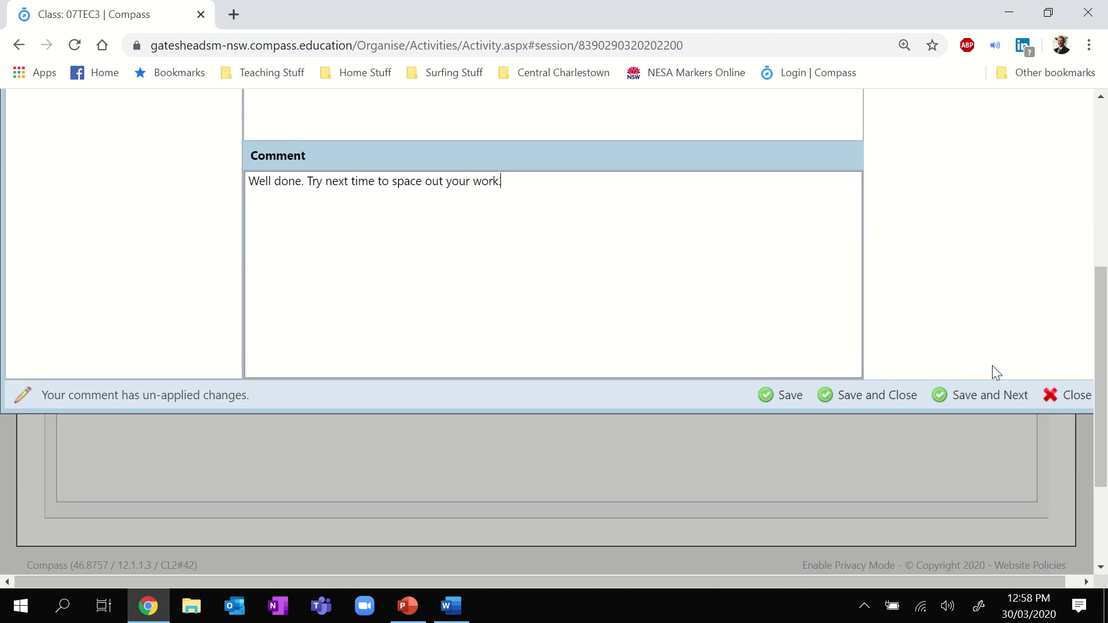
click(1059, 399)
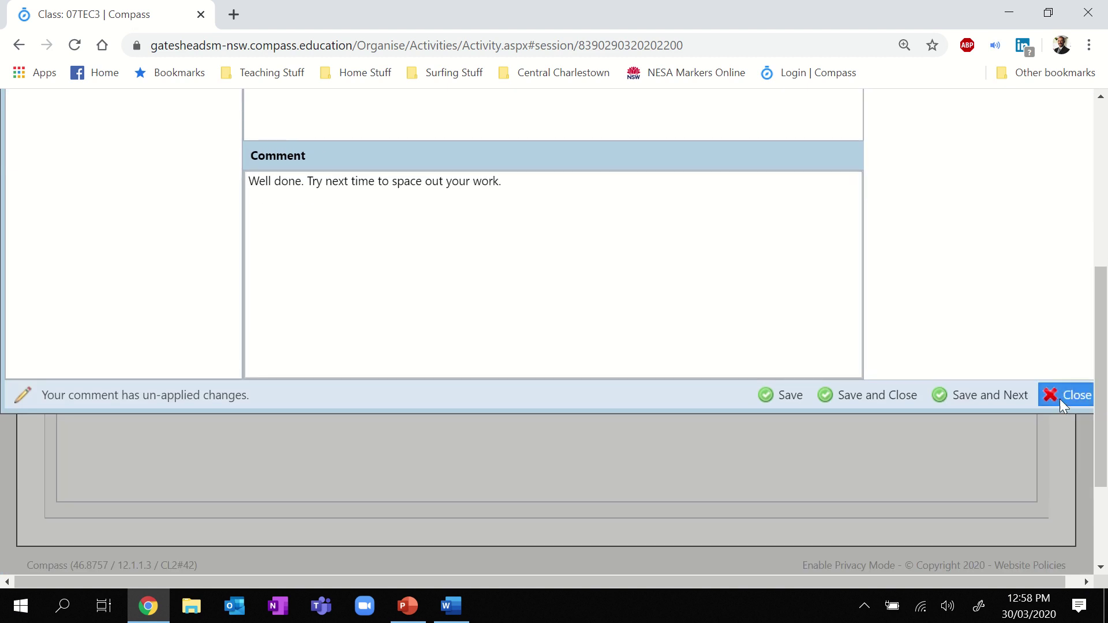
click(532, 394)
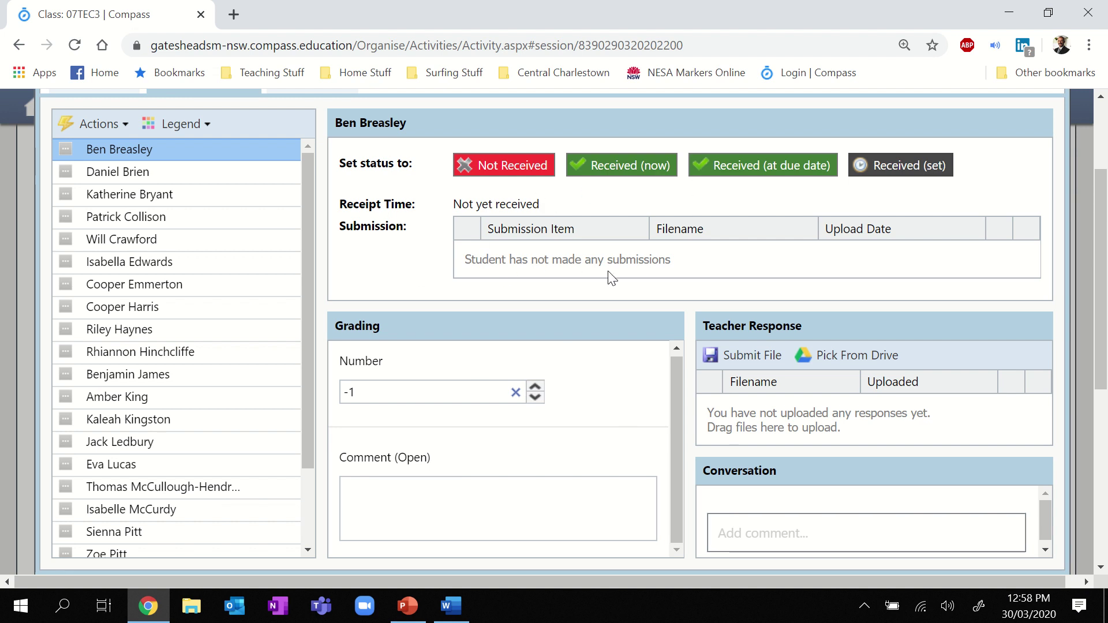
Step: Review the Challenge 2 detailed results and task details, and close the result entry
scroll(532, 265, up, 2)
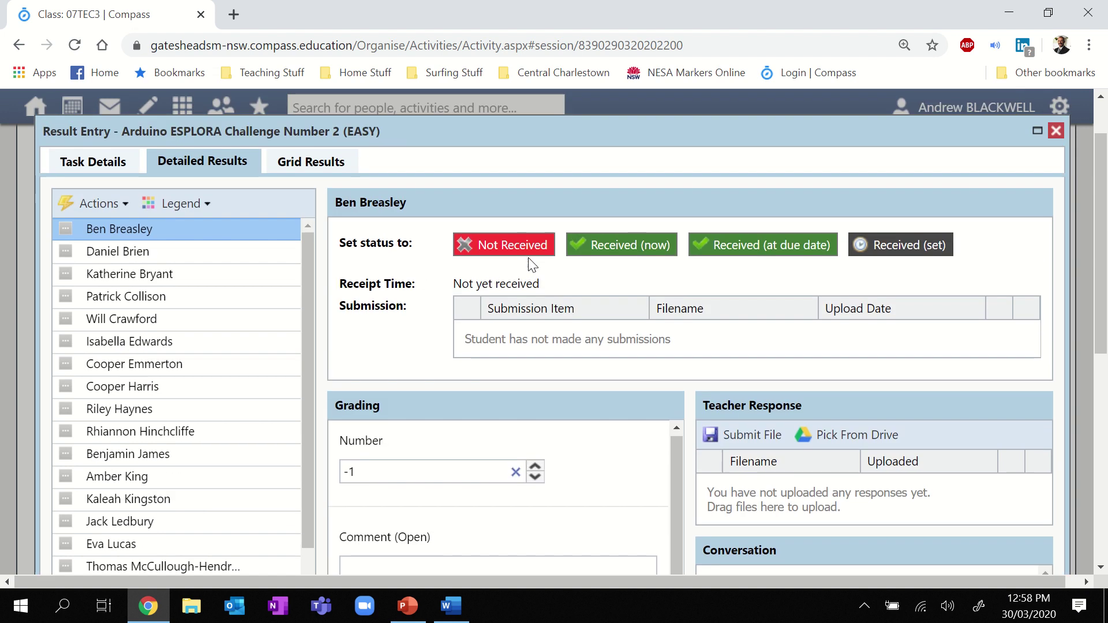
scroll(526, 262, down, 3)
scroll(526, 261, up, 4)
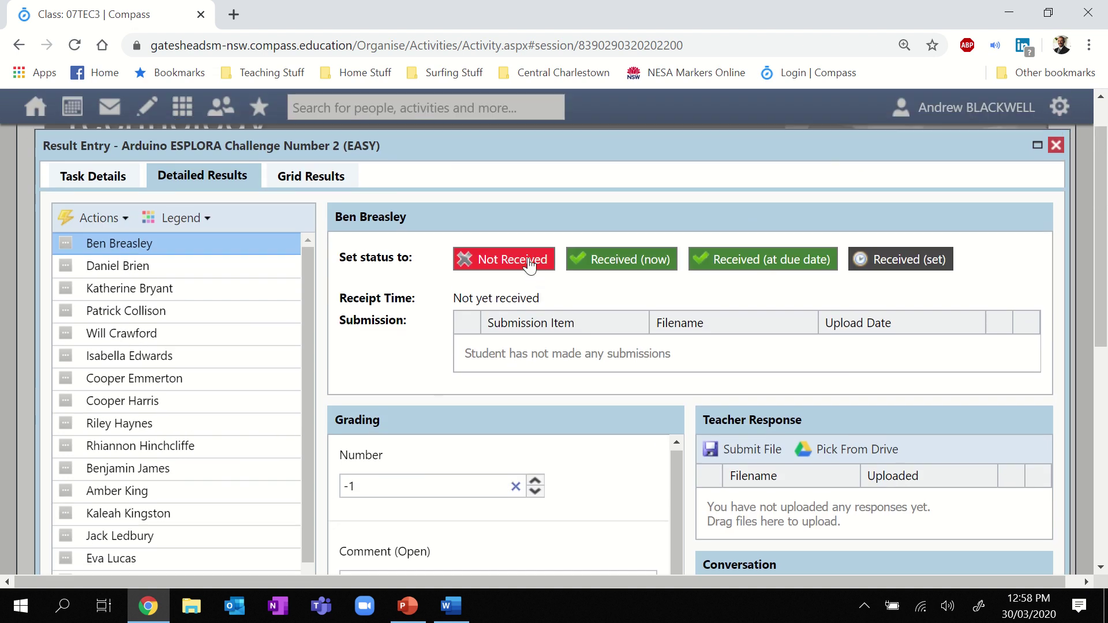
click(88, 179)
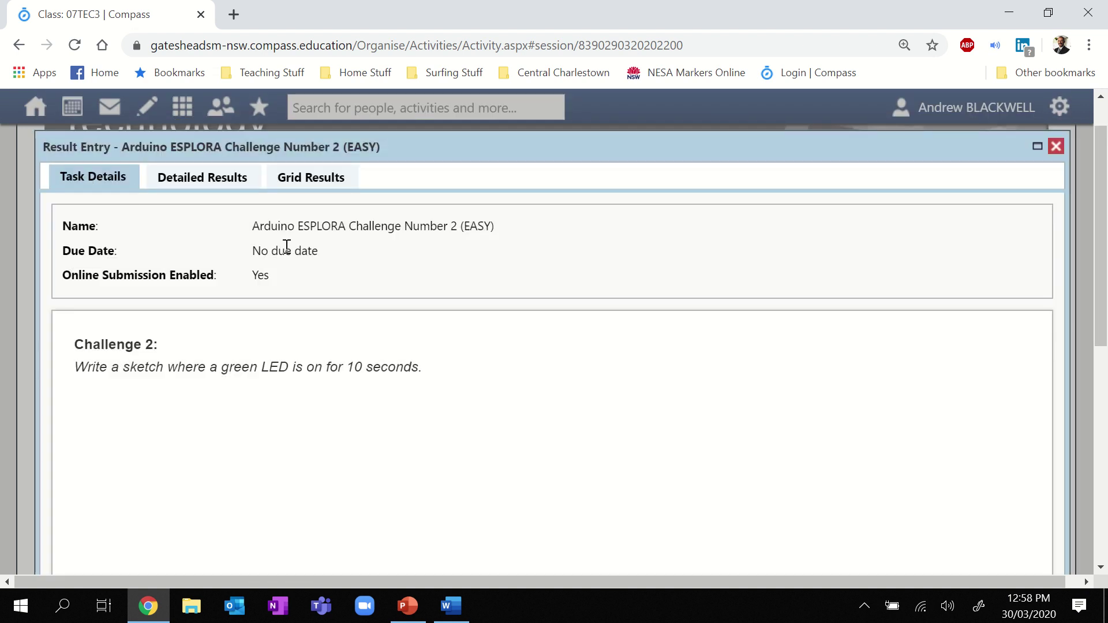
scroll(293, 324, down, 4)
scroll(292, 325, up, 5)
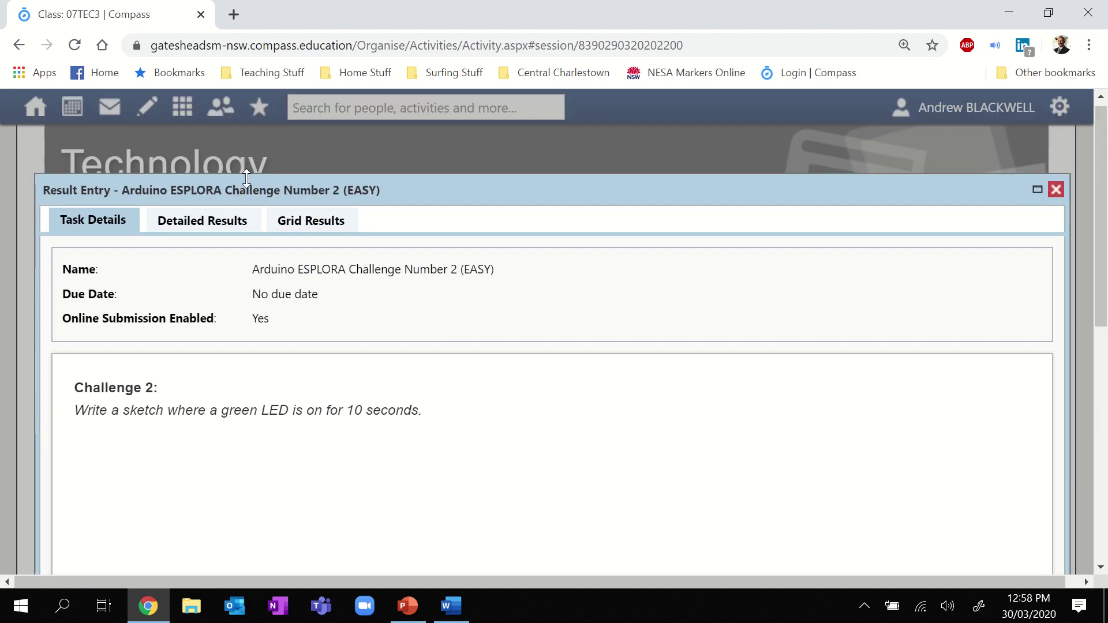
click(202, 217)
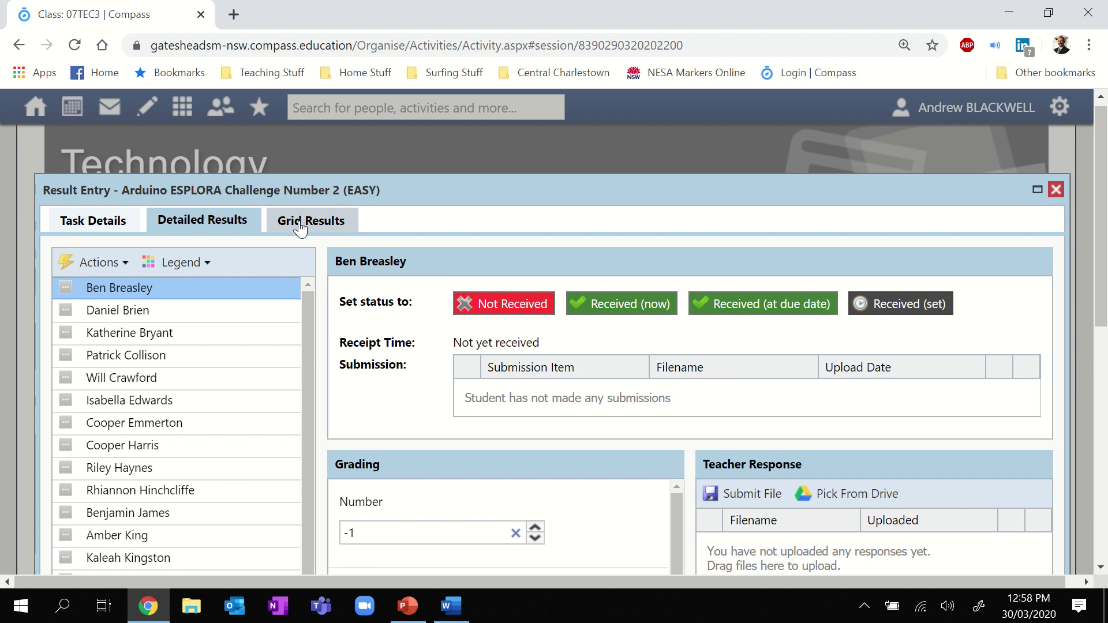
click(1055, 191)
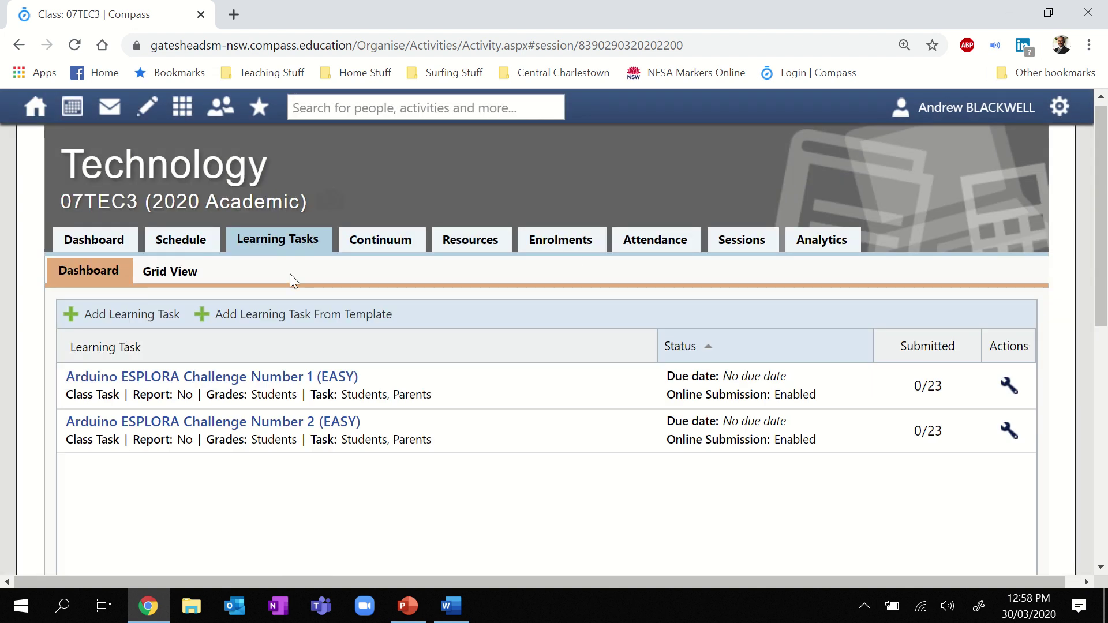
Step: Edit the Challenge Number 2 task to be due 11/04/2020 at 04:00 PM, review its components, and cancel the edit
click(1010, 433)
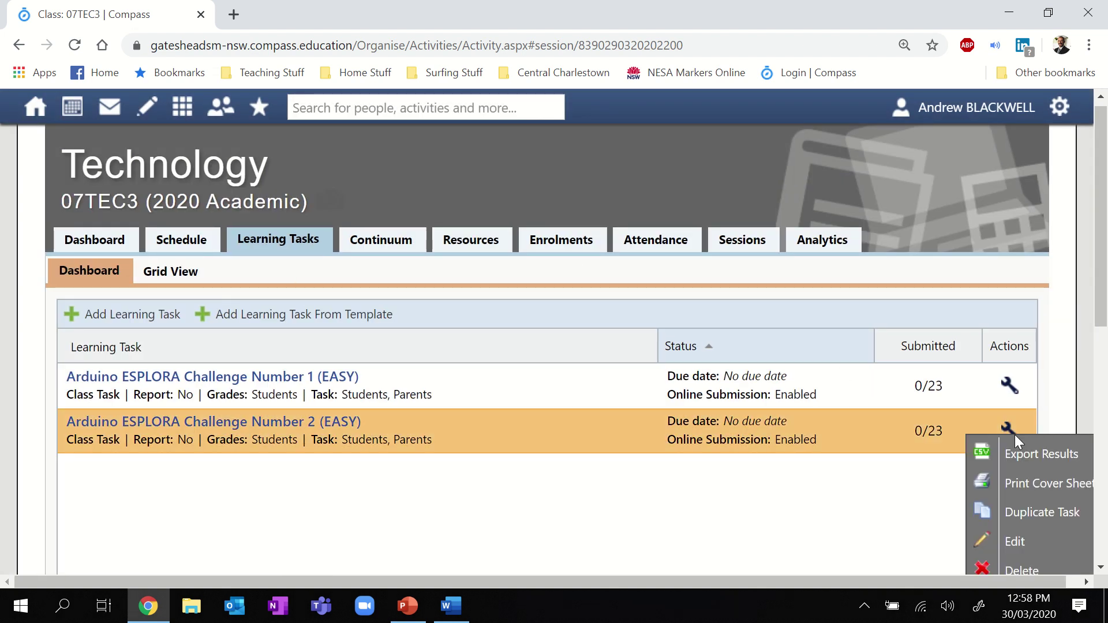
click(1011, 527)
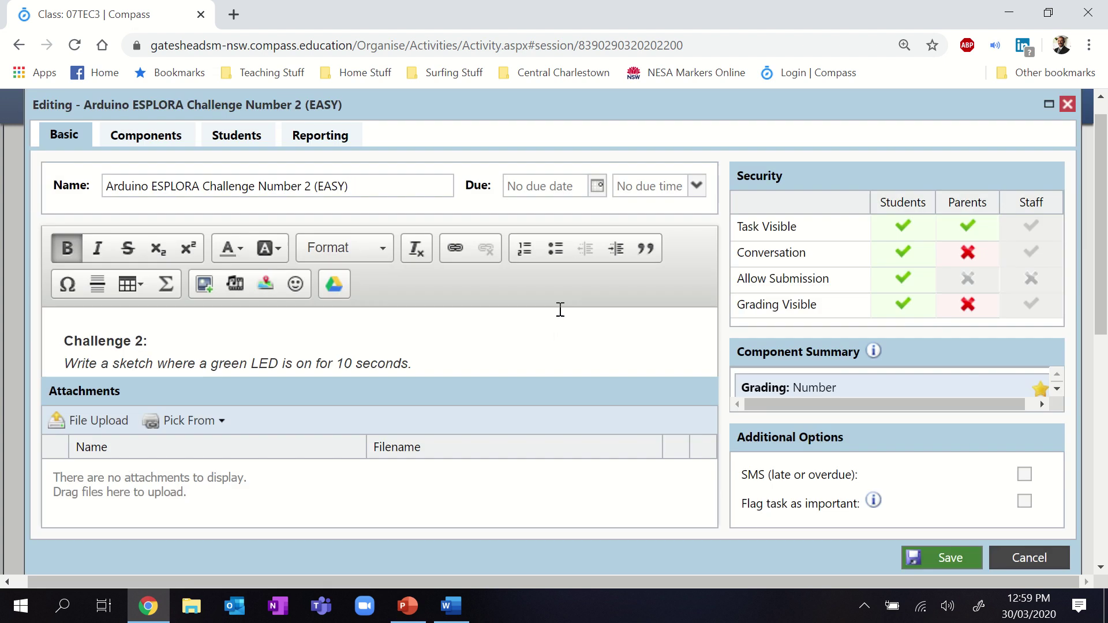
click(597, 186)
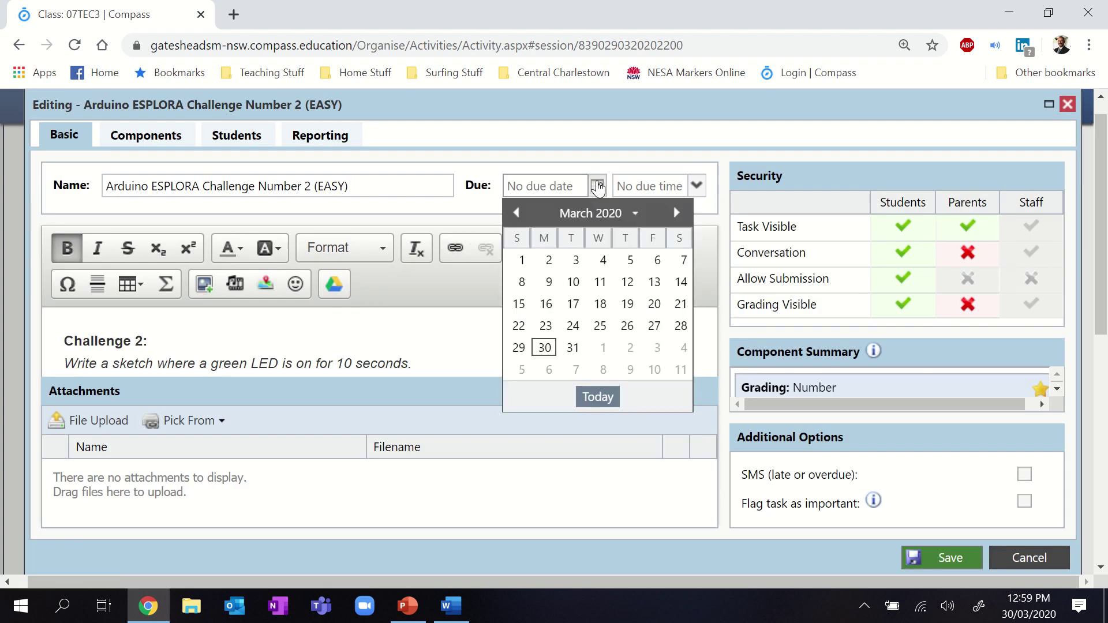
click(681, 371)
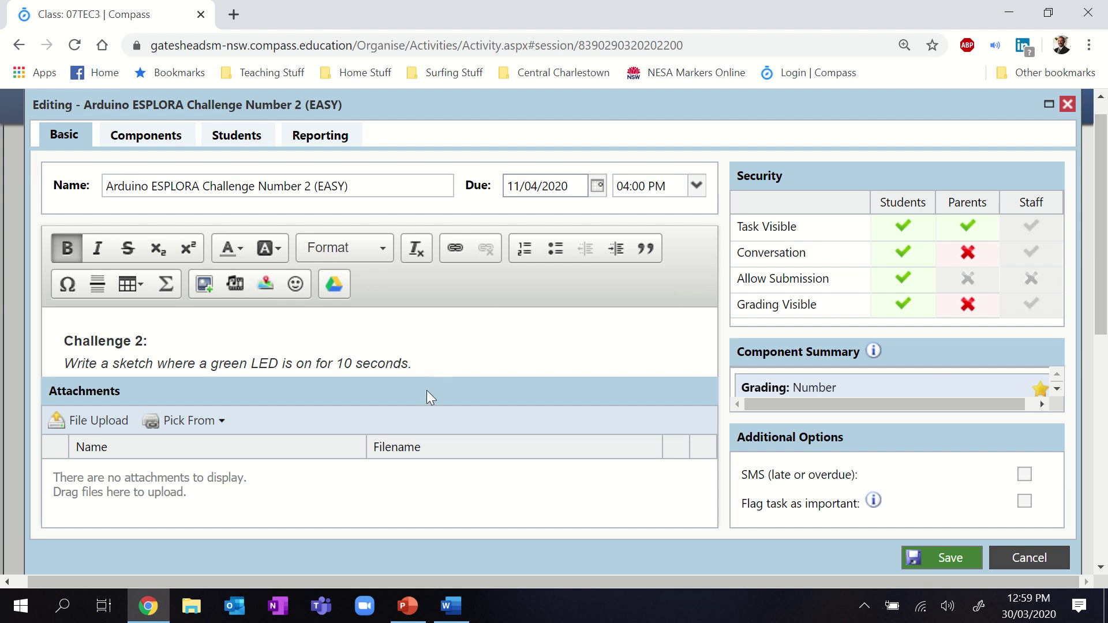
click(131, 144)
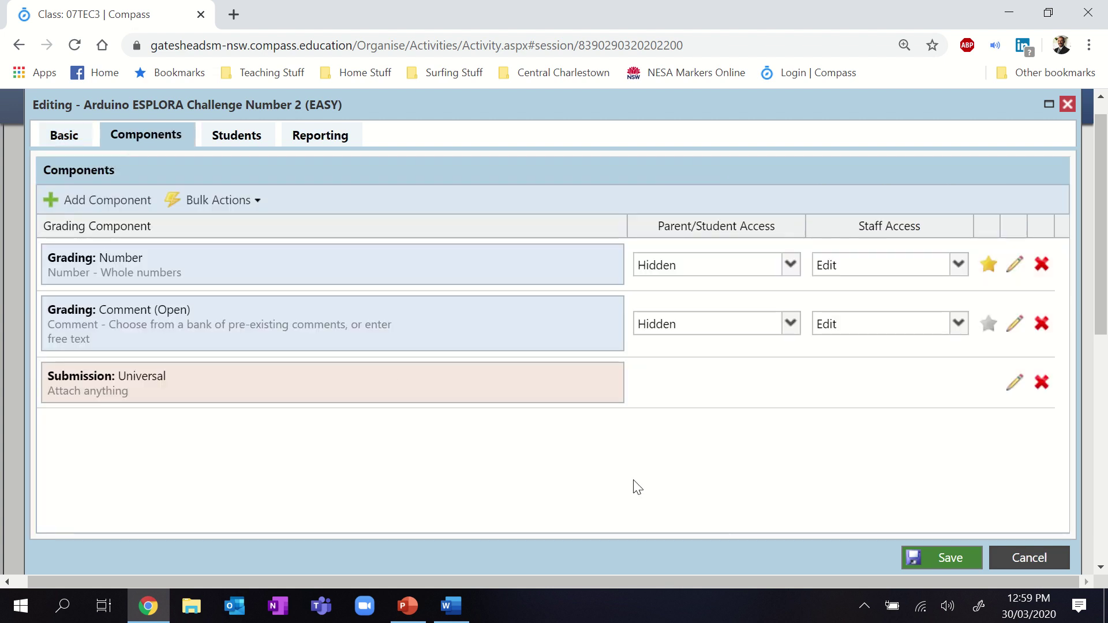
click(1012, 559)
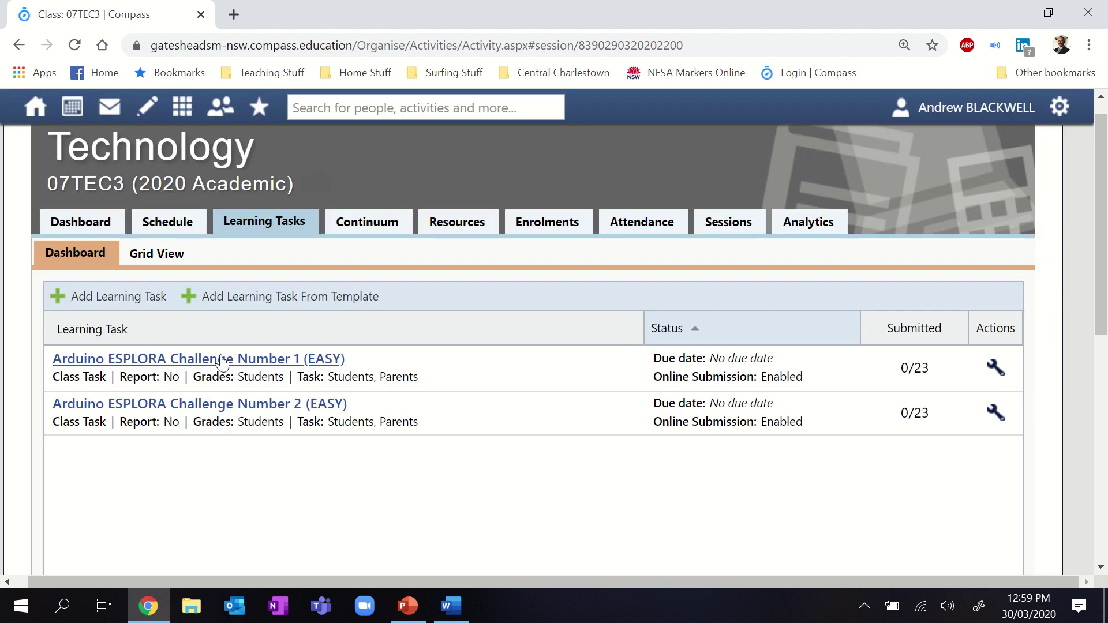
Step: Open School Resources and browse the Year 12 IPT Resources folder within the Stage 6 TAS Subjects resources
mouse_move(149, 107)
click(167, 255)
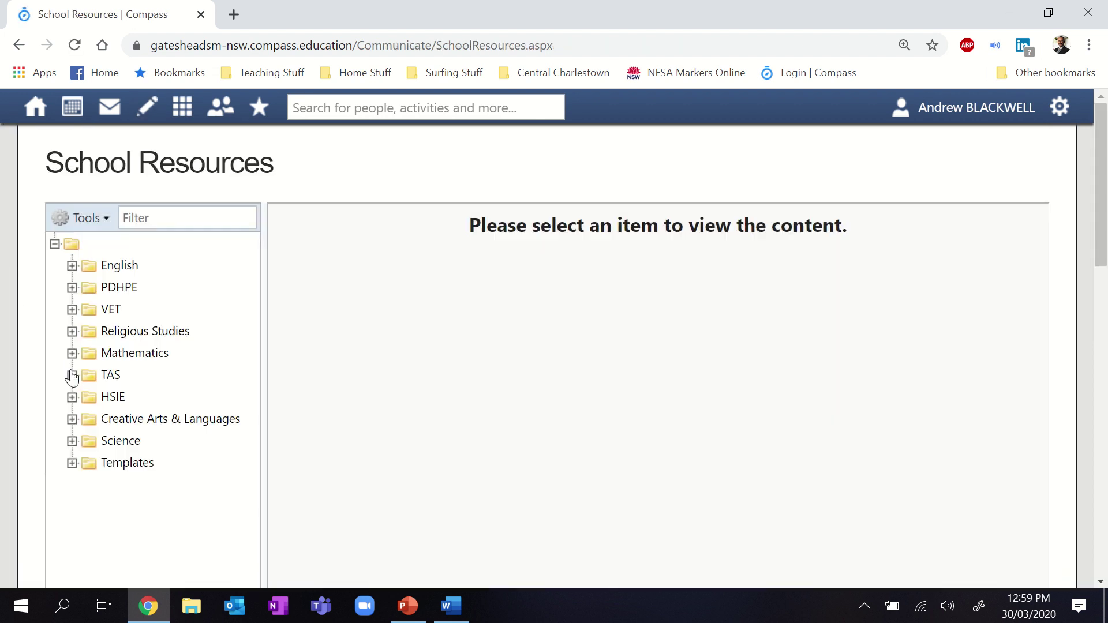
click(72, 376)
scroll(182, 386, down, 2)
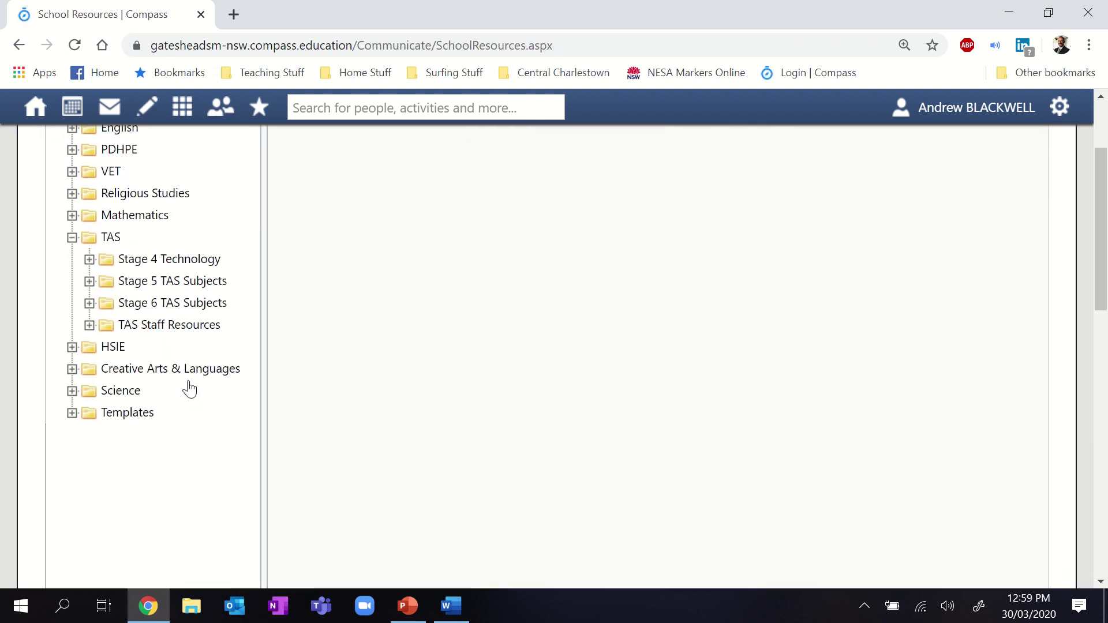
click(89, 303)
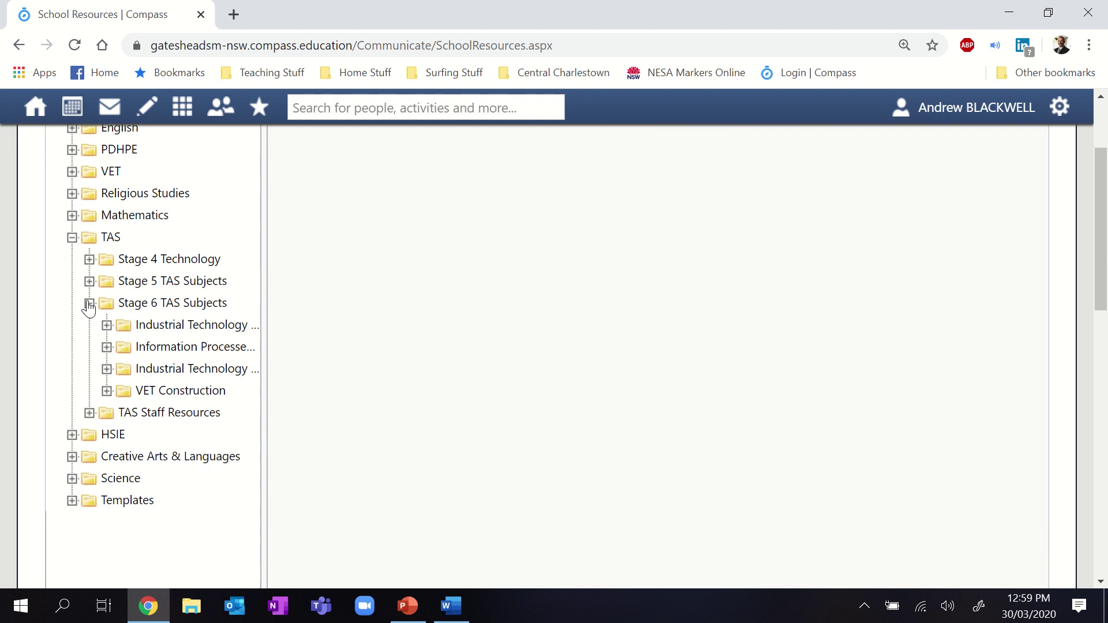
click(108, 348)
click(170, 371)
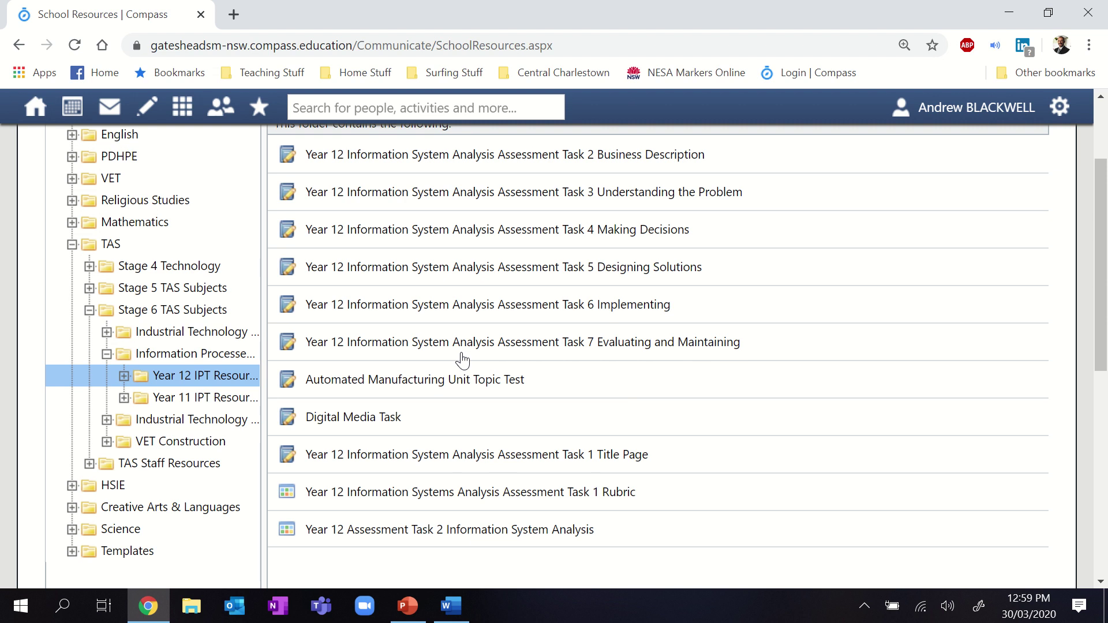
scroll(462, 360, down, 3)
scroll(462, 360, up, 4)
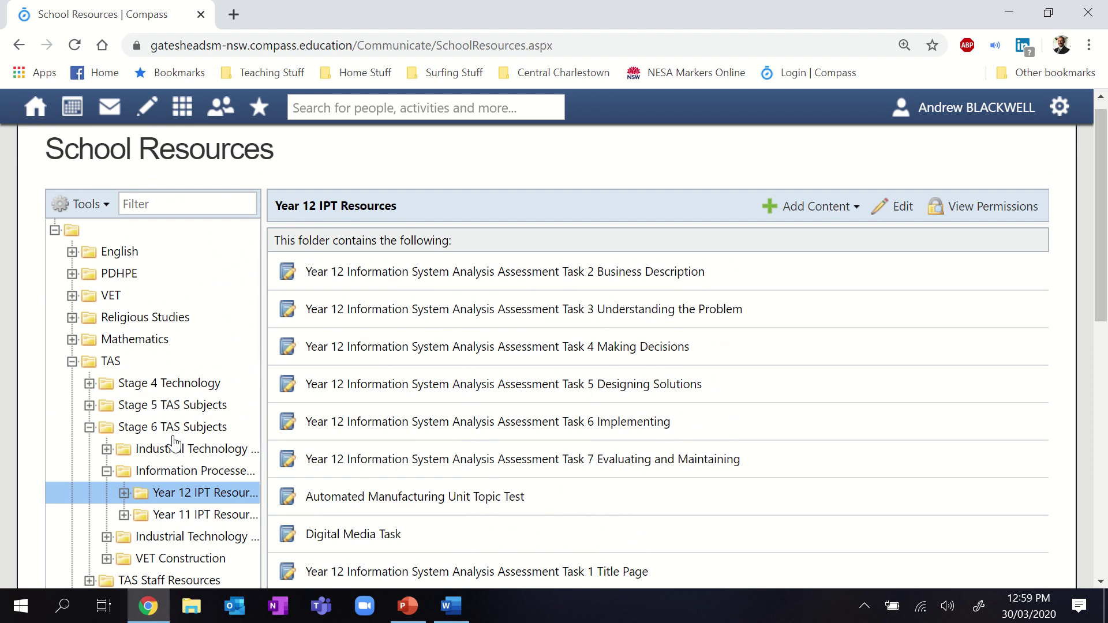
Step: Collapse the Information Processes folder and open the Learning Tasks folder under Stage 4 Technology's Digital Technologies - Technology Mandatory resources
click(107, 471)
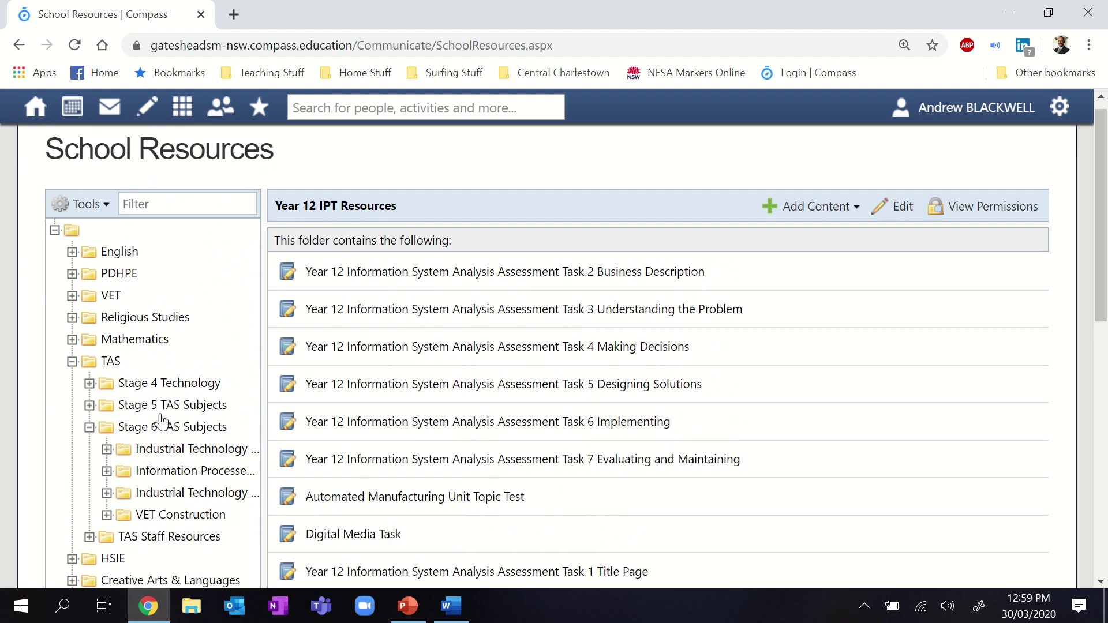
scroll(479, 390, up, 1)
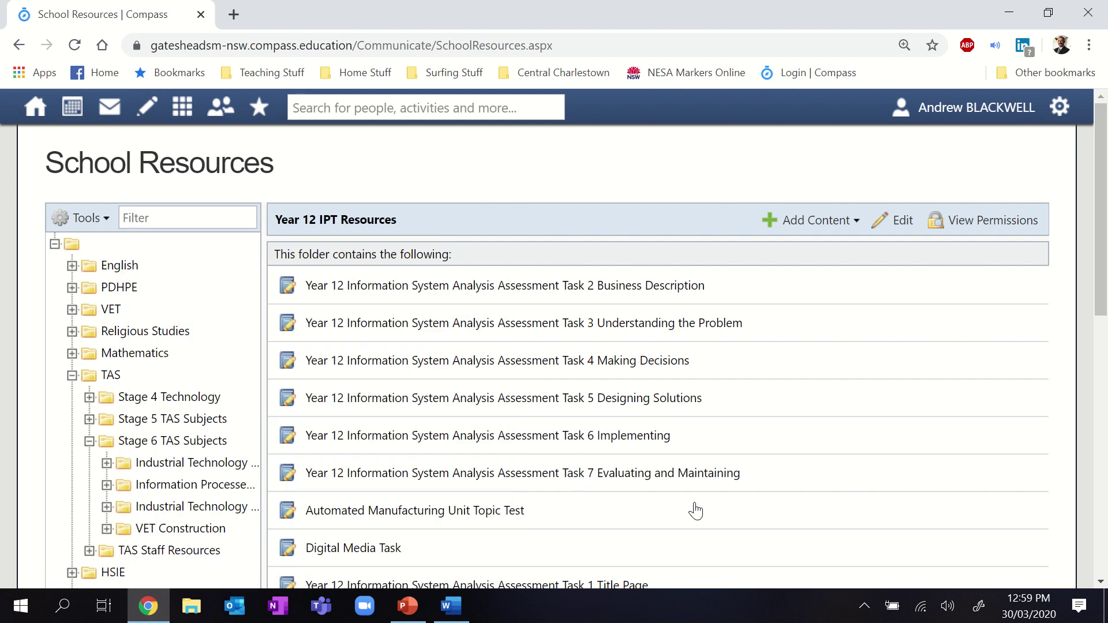
click(90, 397)
click(146, 424)
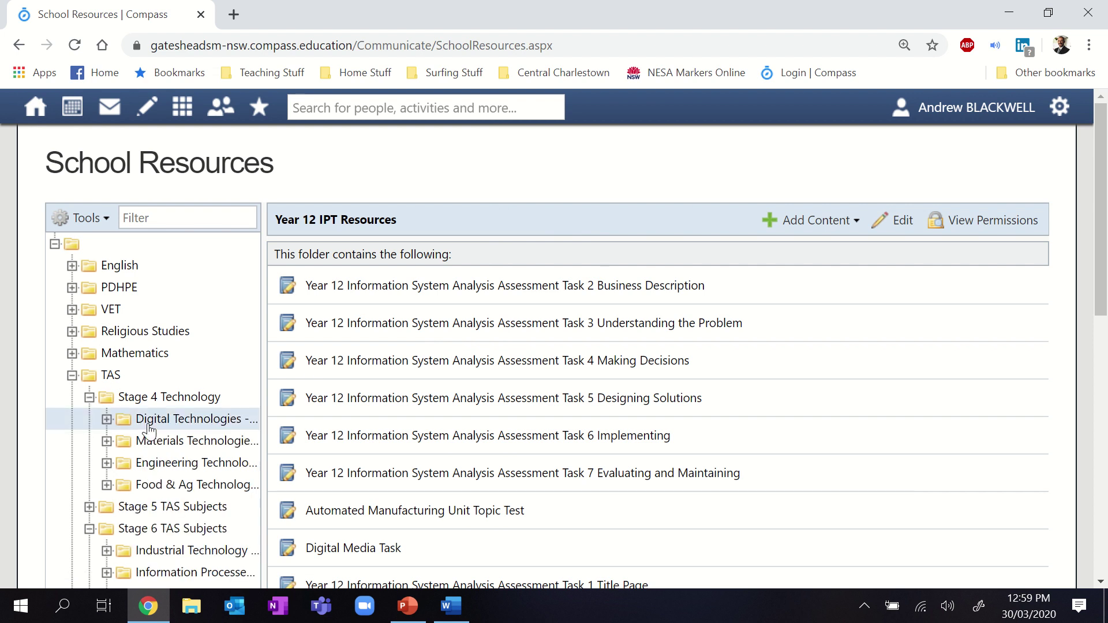
click(106, 421)
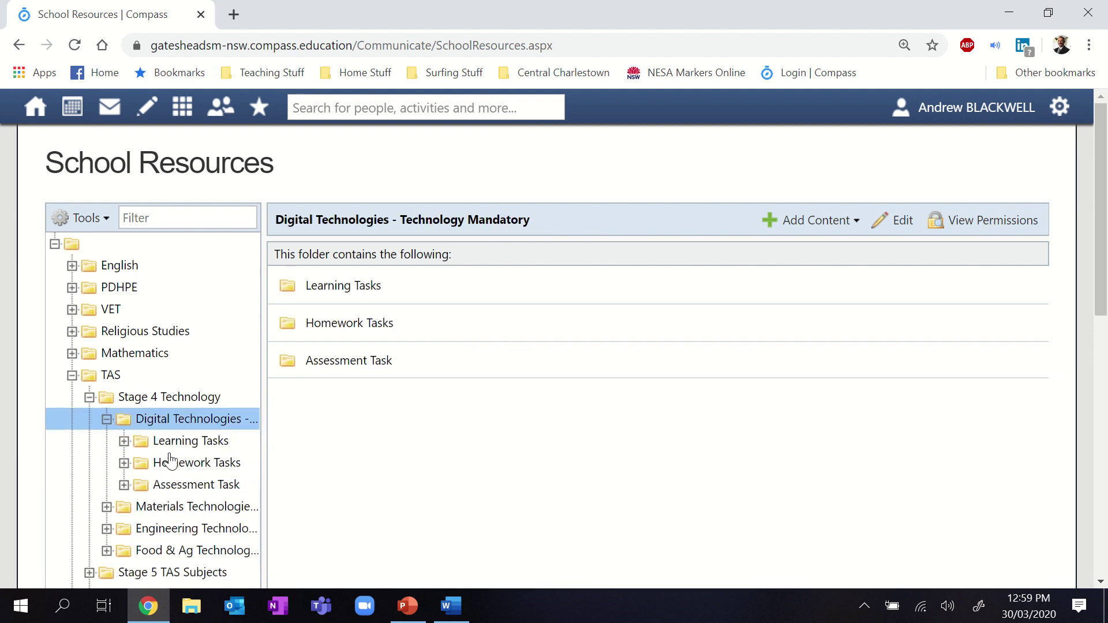
click(173, 445)
click(124, 441)
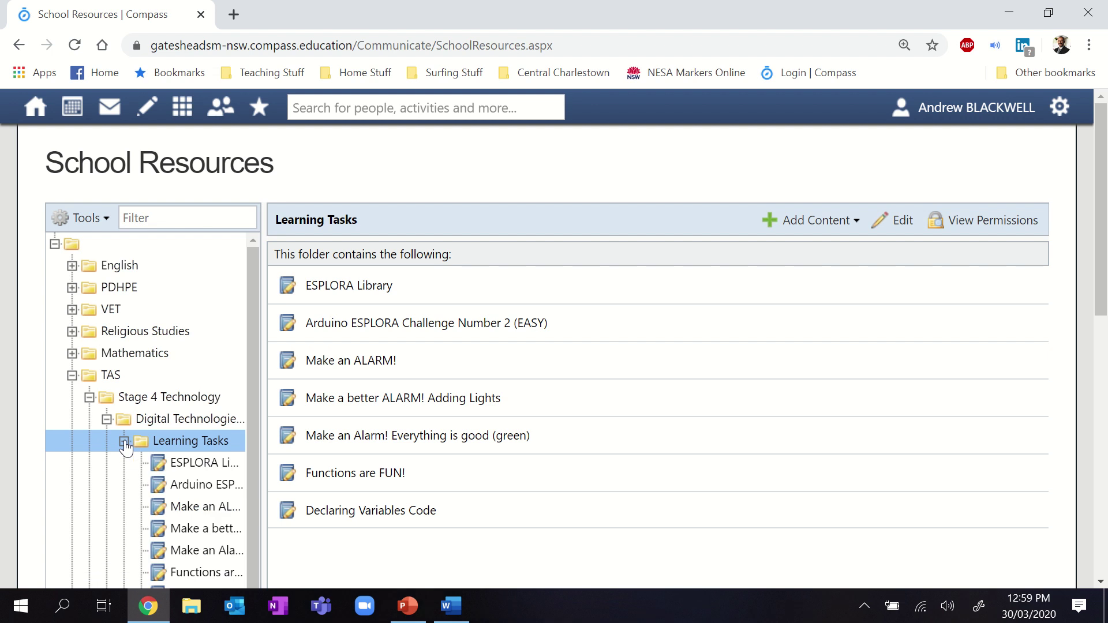
scroll(499, 375, down, 2)
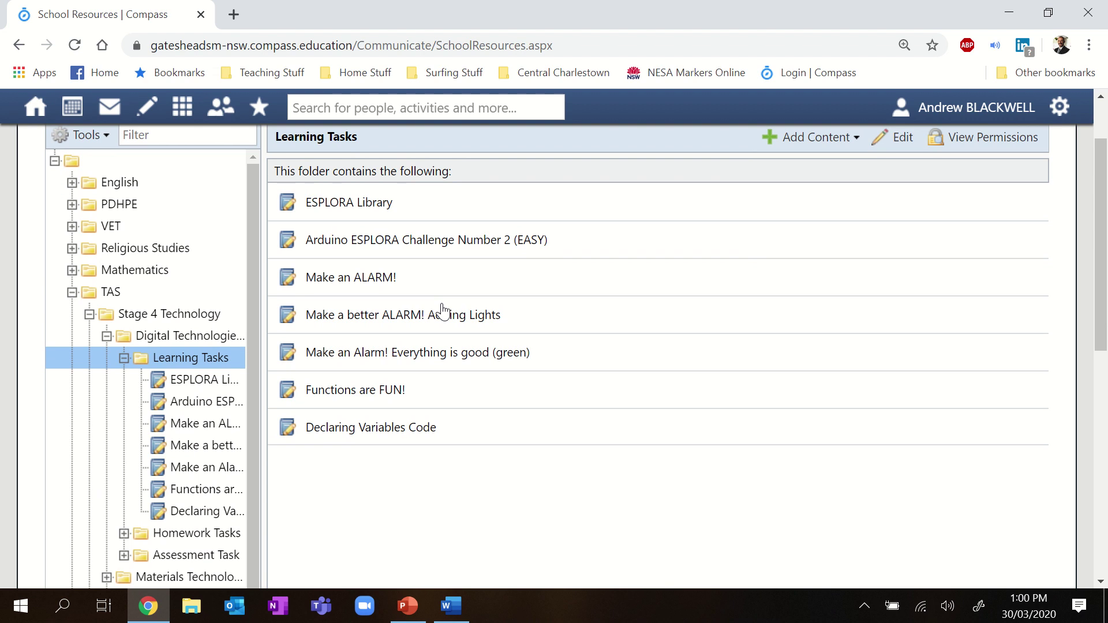
Step: Open the Arduino ESPLORA Challenge Number 2 (EASY) resource for editing and view its components
click(486, 247)
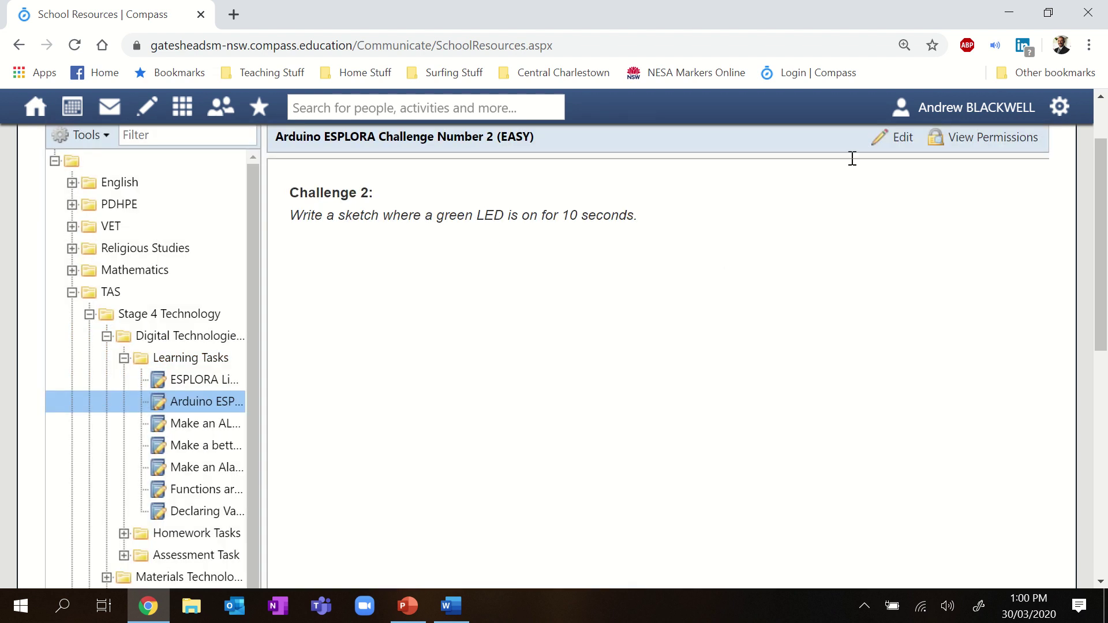
click(894, 138)
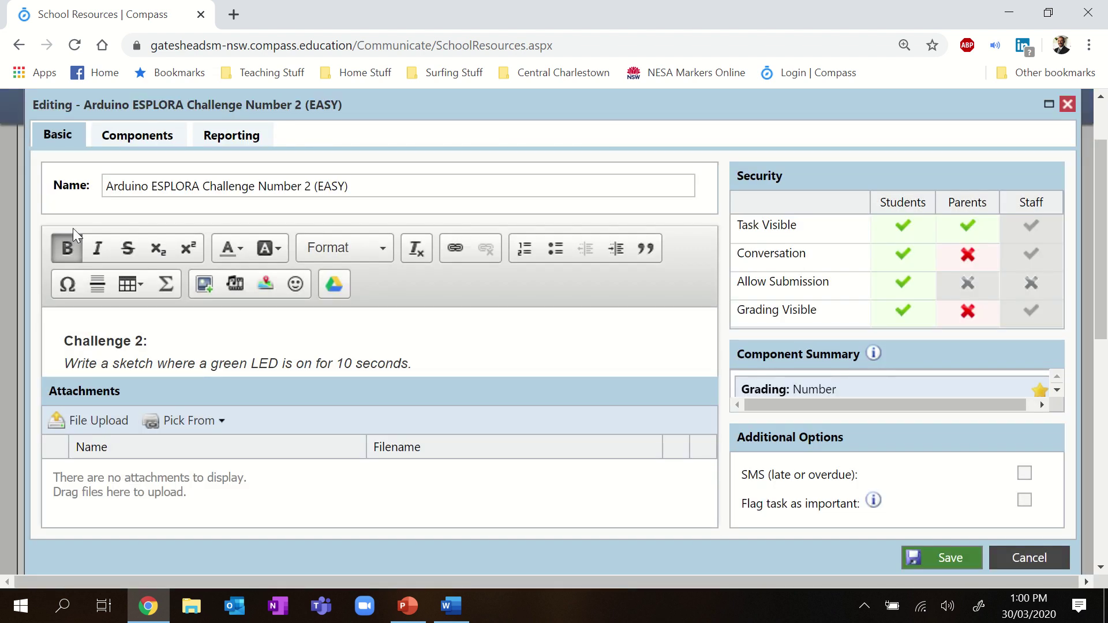
click(130, 147)
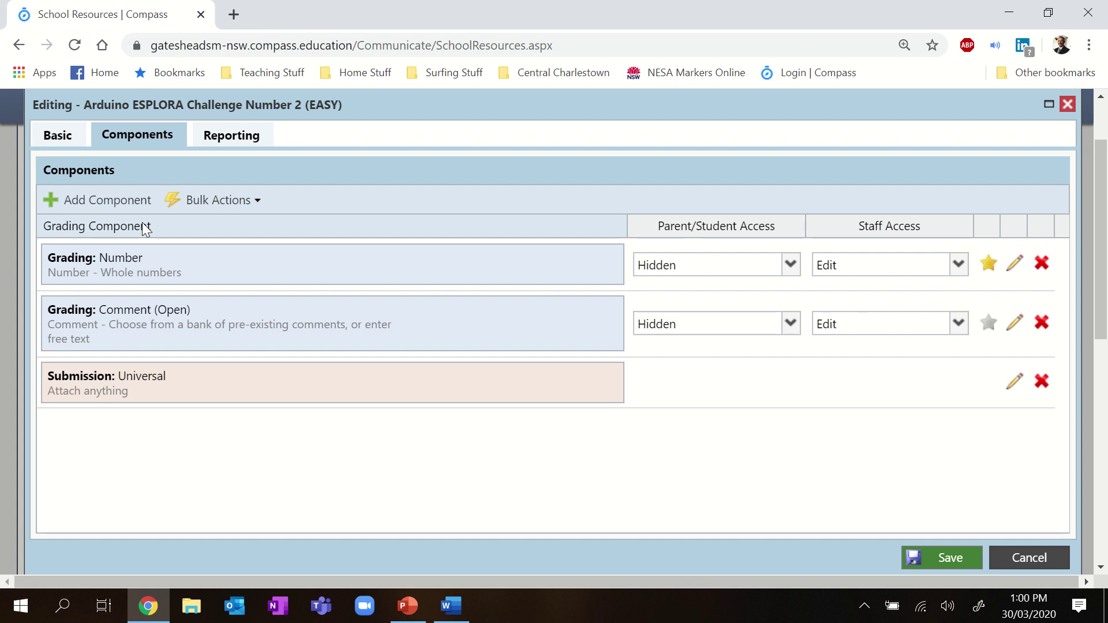
Step: Browse the available submission, grading, calculated grading and rubric components, and close the component selection without adding any
click(107, 201)
scroll(390, 344, down, 4)
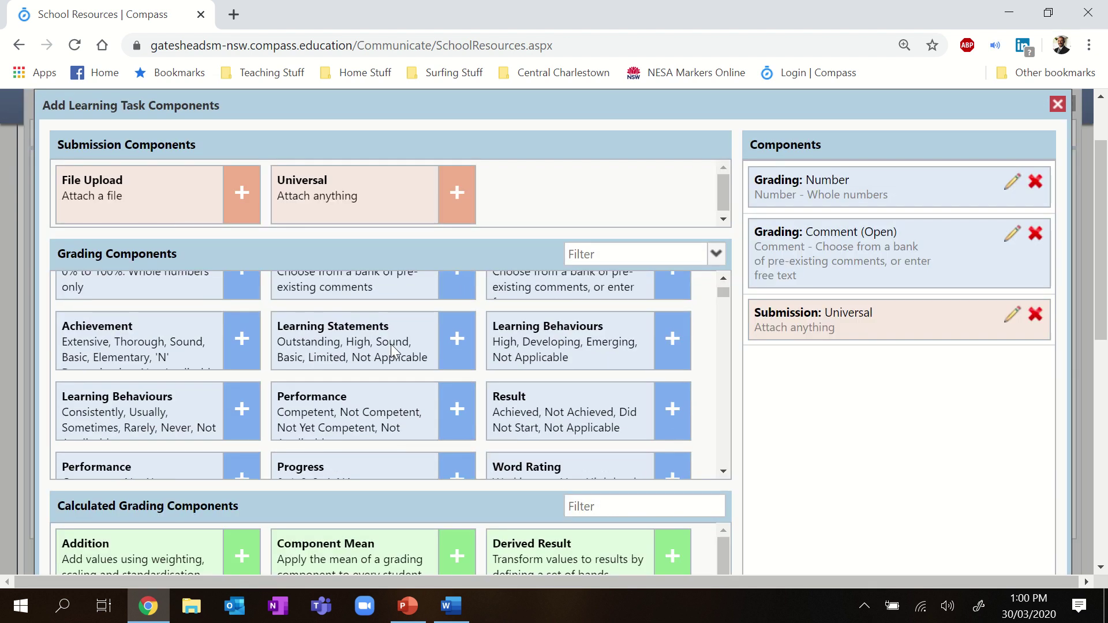
scroll(875, 540, down, 4)
scroll(875, 540, down, 2)
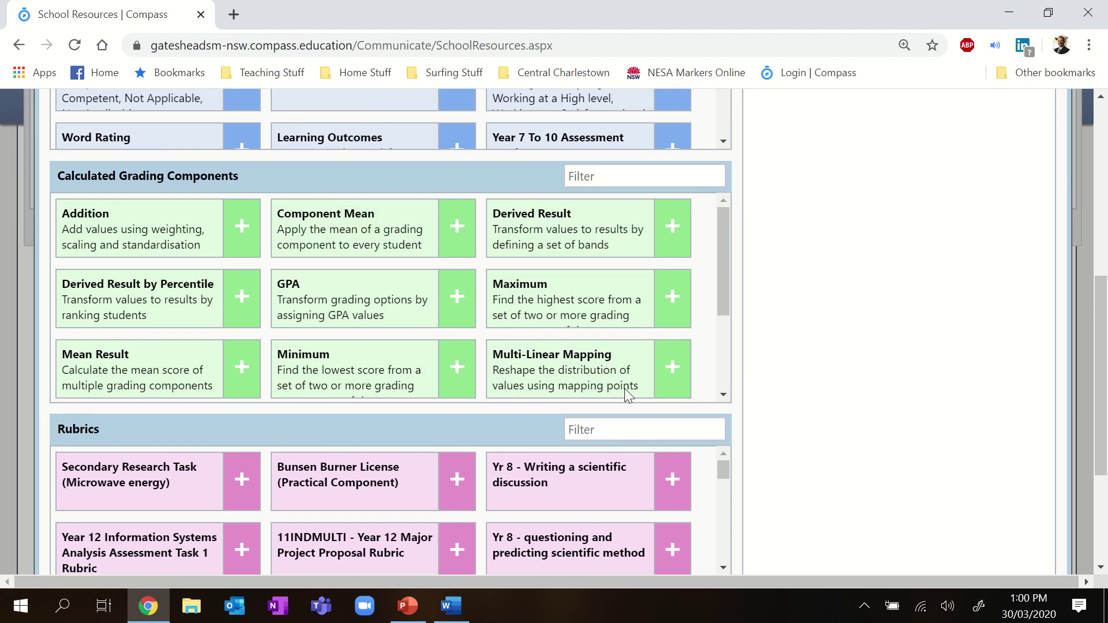
scroll(883, 450, down, 4)
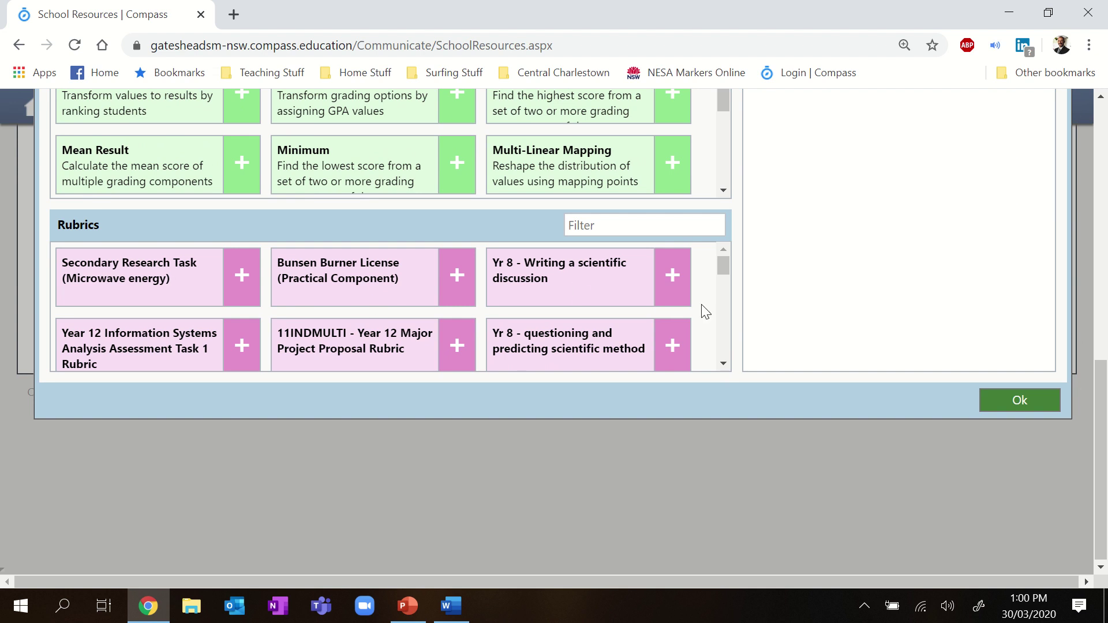
scroll(705, 311, down, 4)
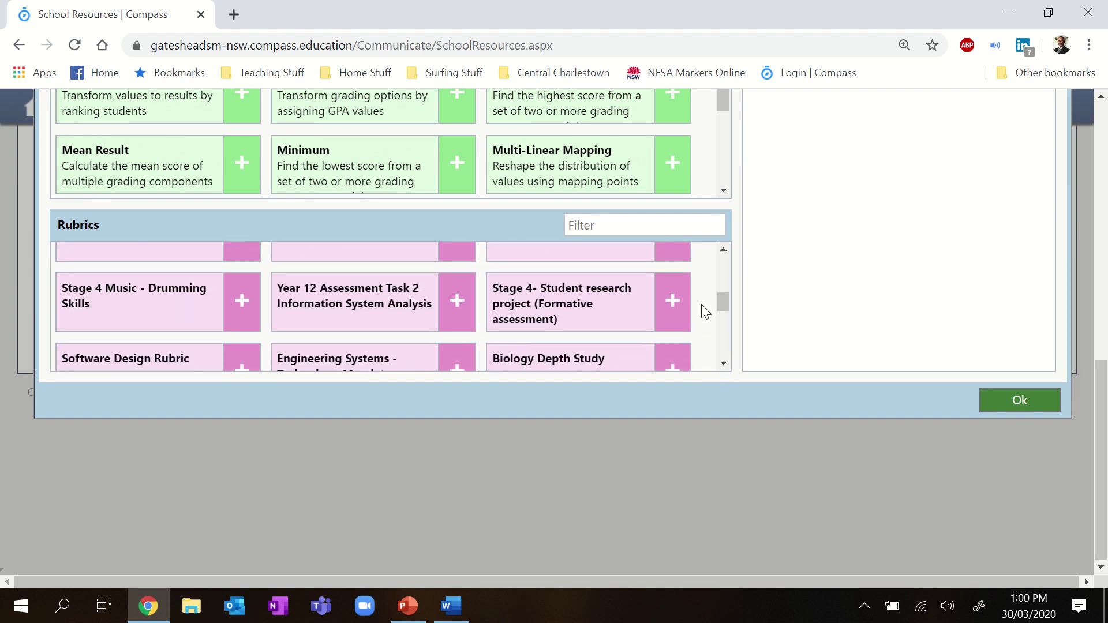
scroll(705, 311, down, 3)
scroll(873, 226, up, 10)
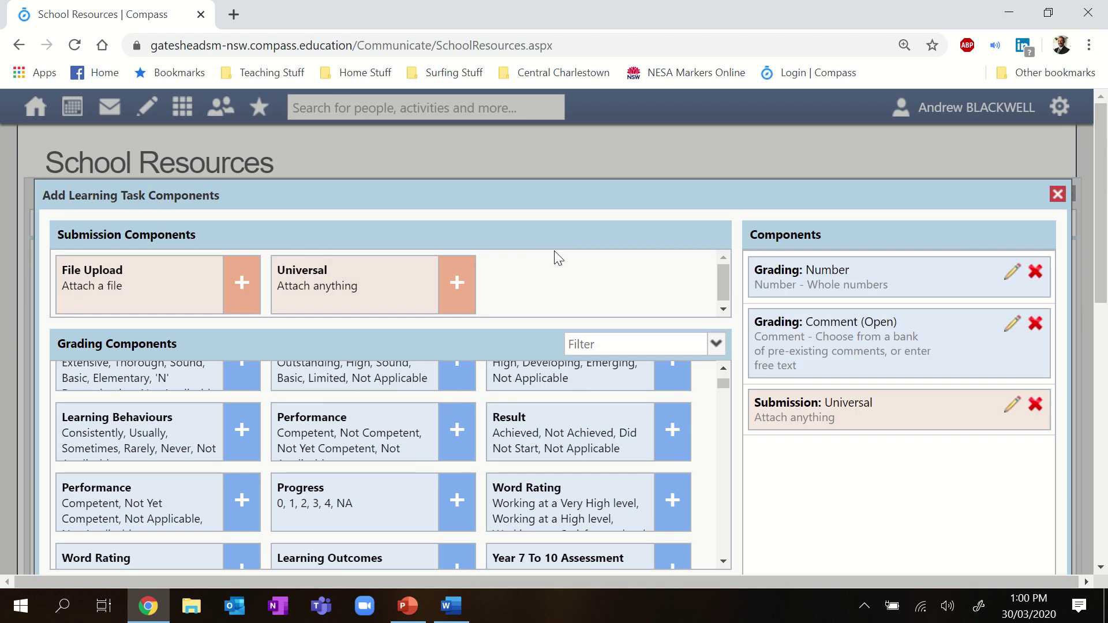
click(1056, 195)
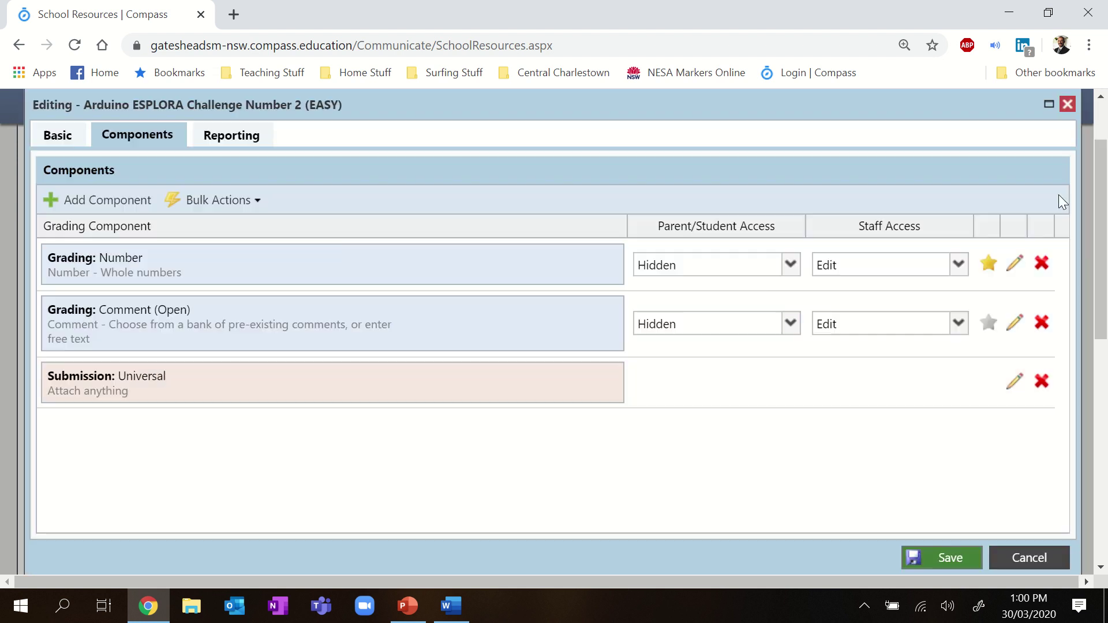
Step: Return to the resource's basic details and place the cursor in the Challenge 2 description
click(55, 139)
click(432, 354)
scroll(432, 354, down, 1)
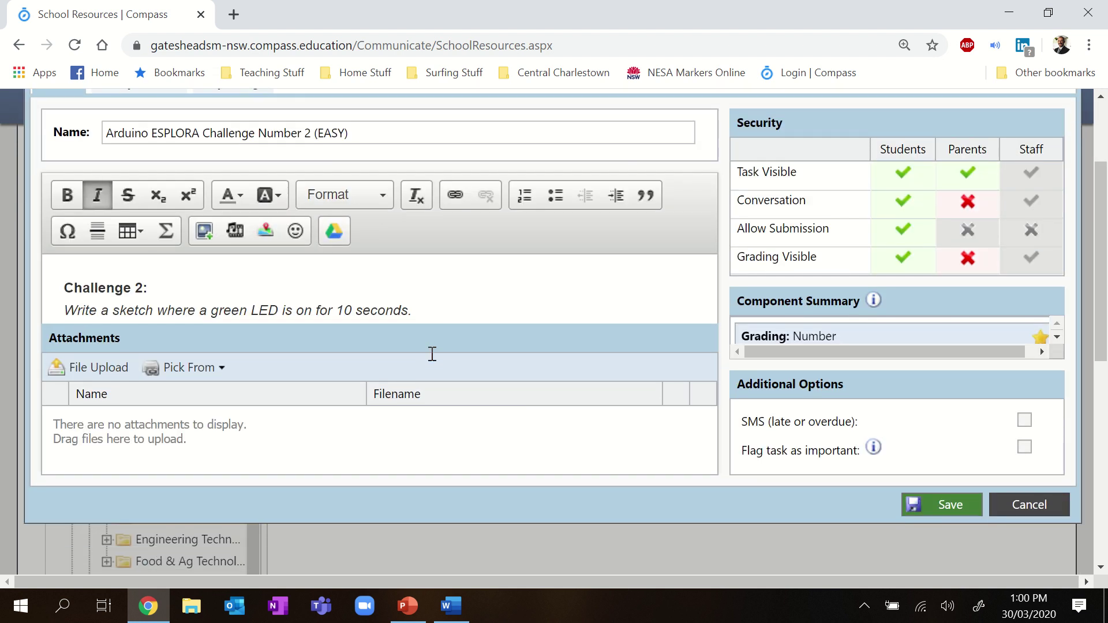